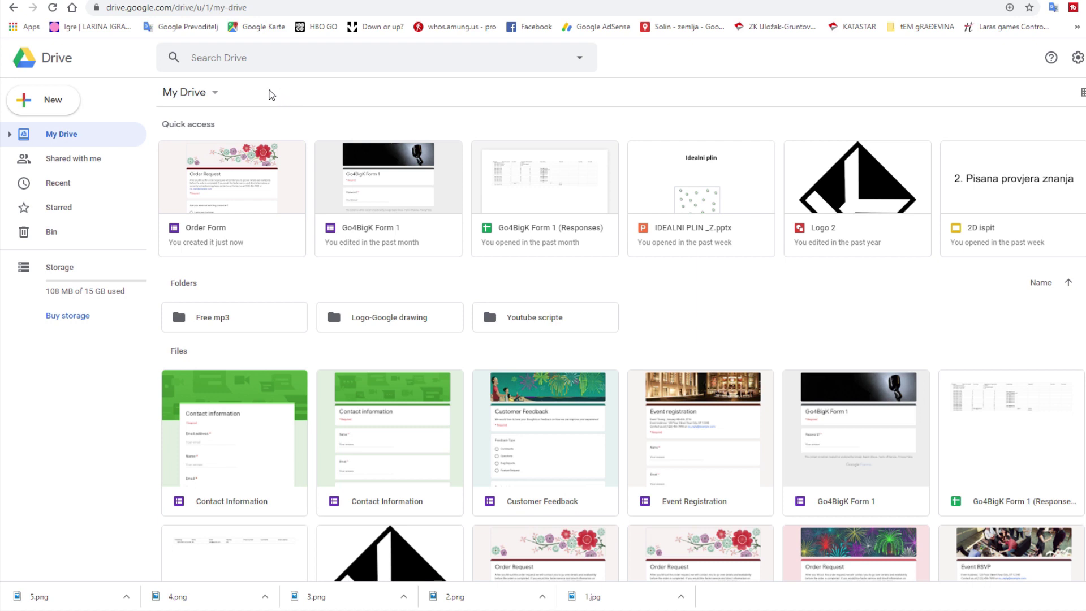
# - From Drive's New menu, create a Blank form via More > Google Forms > From a template
pyautogui.click(214, 93)
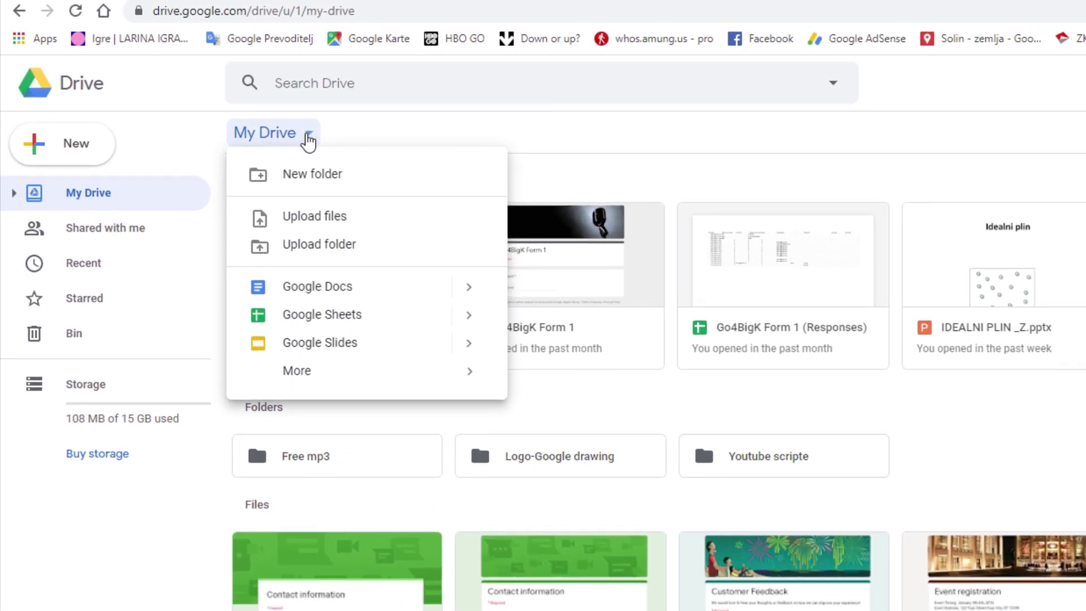
pyautogui.moveTo(414, 380)
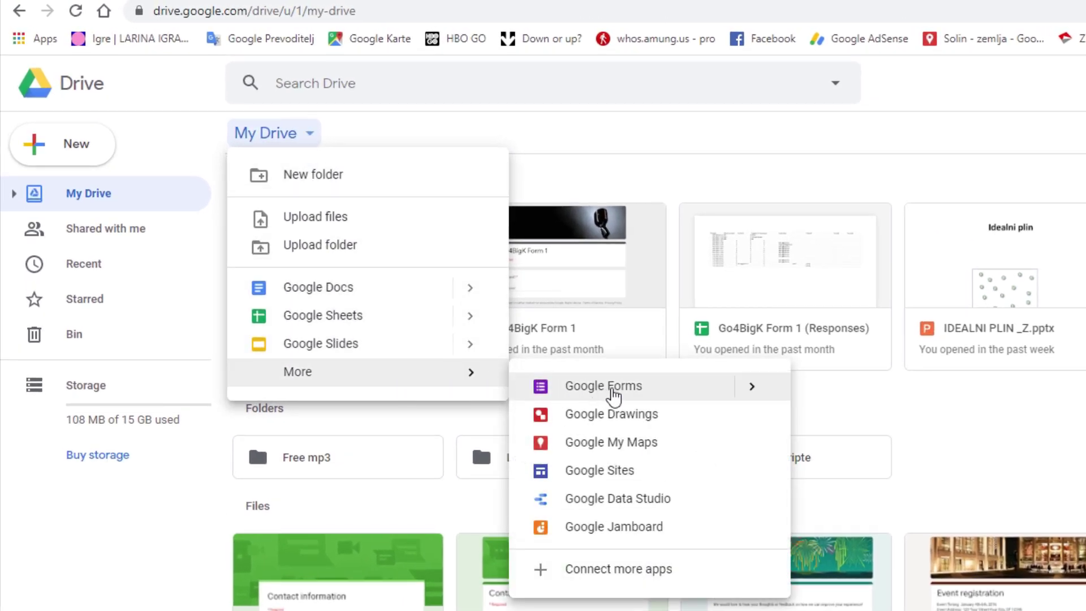
pyautogui.moveTo(763, 393)
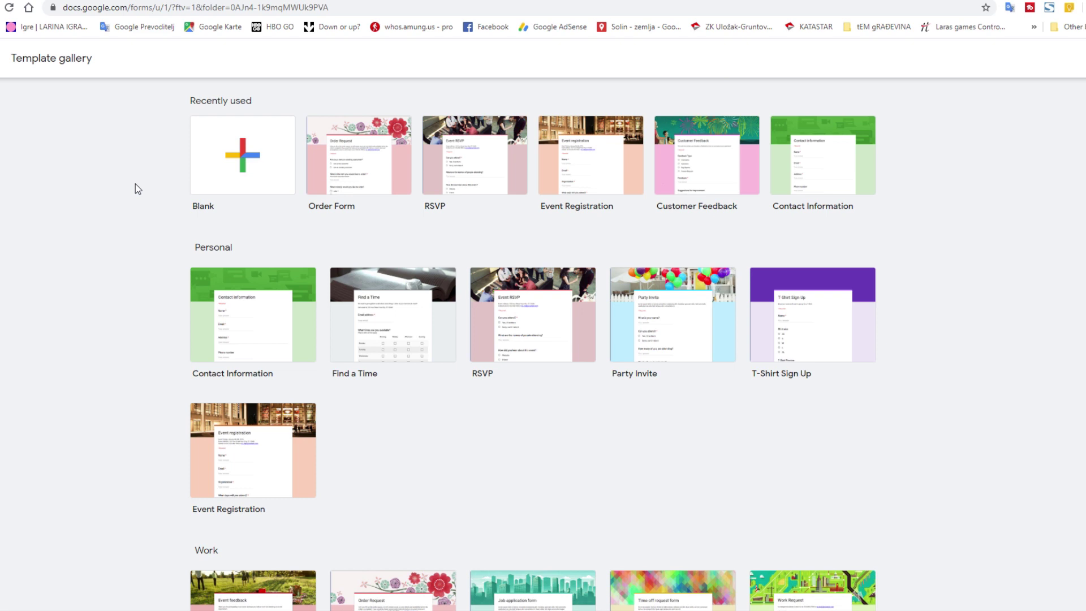
pyautogui.click(233, 154)
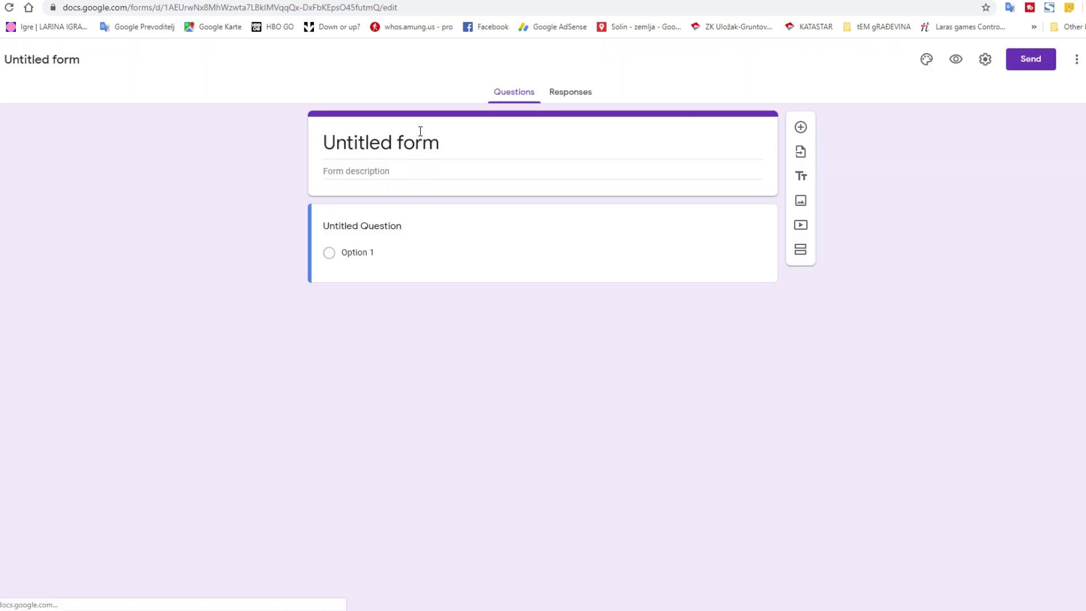
# - Rename the form 'Go4BigK 1' and make the first question 'Your name?' a required short answer
pyautogui.click(419, 146)
pyautogui.write('G')
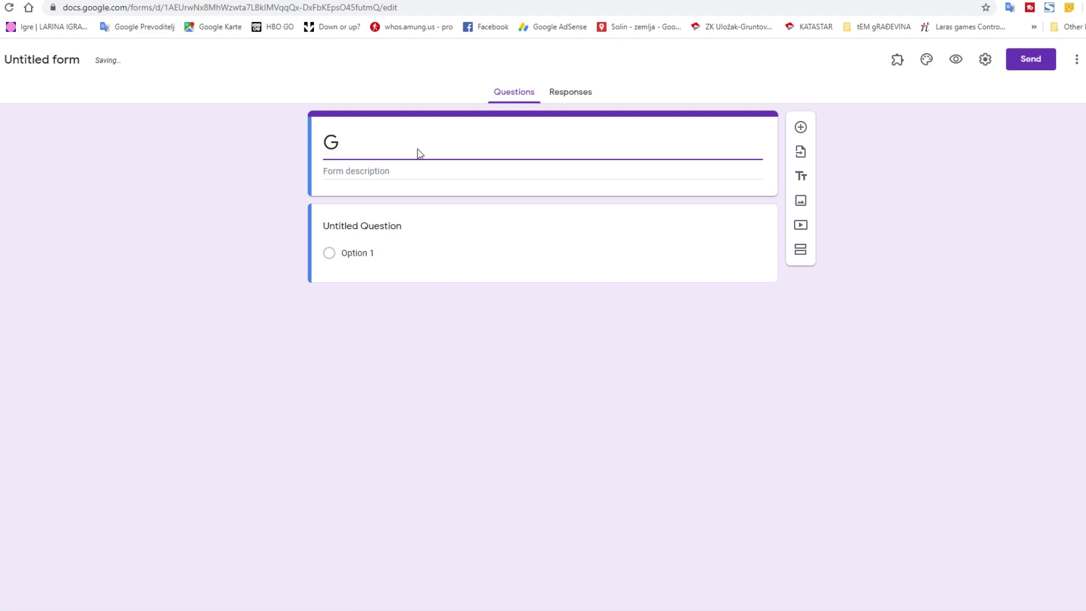
pyautogui.write('o4BigK 1')
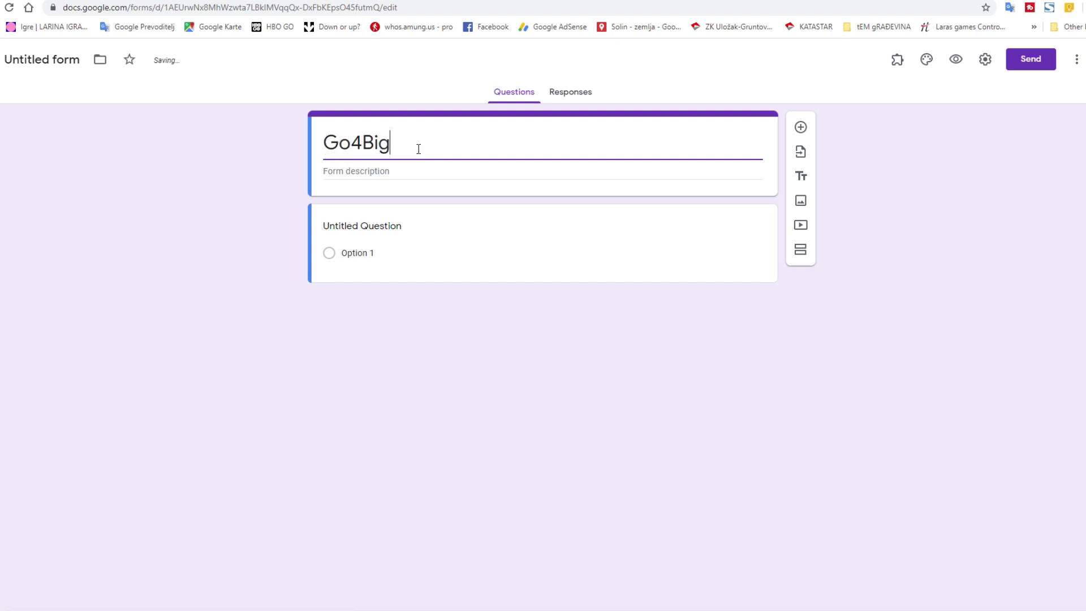
pyautogui.click(444, 235)
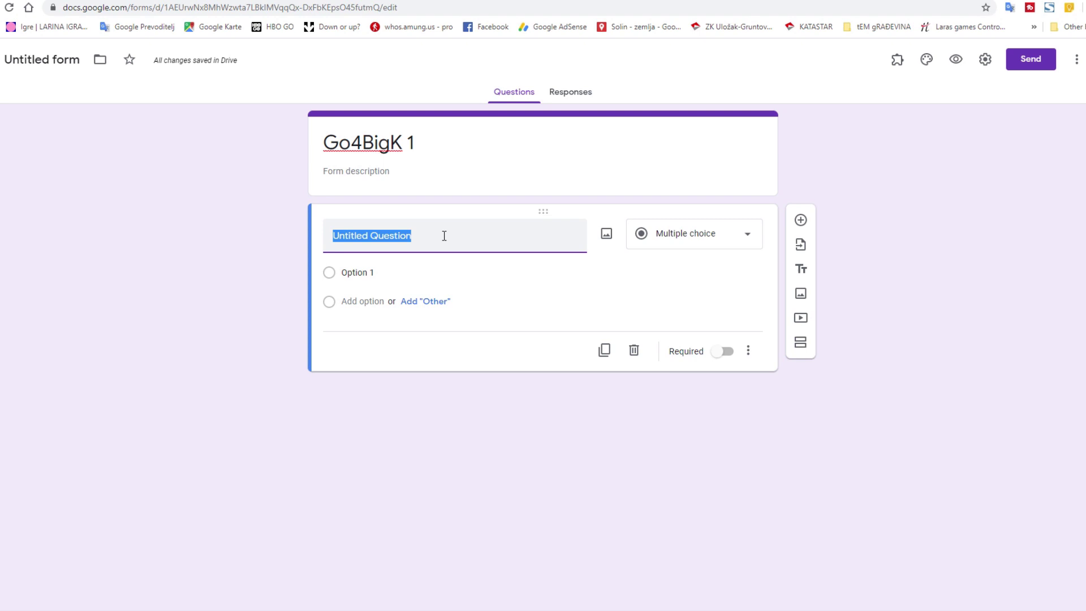
pyautogui.write('Your name?')
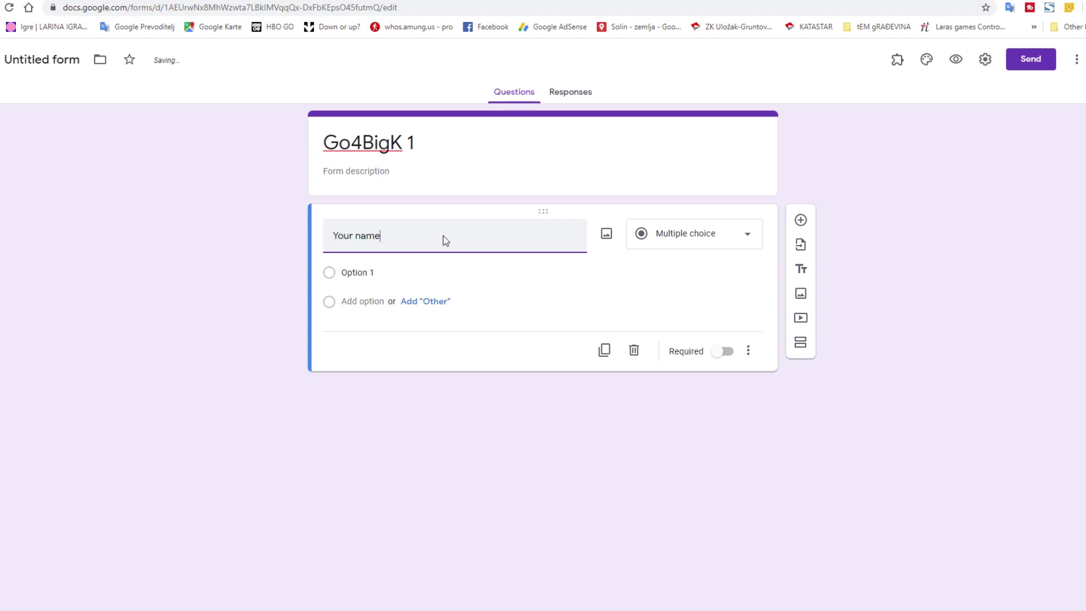
pyautogui.click(739, 241)
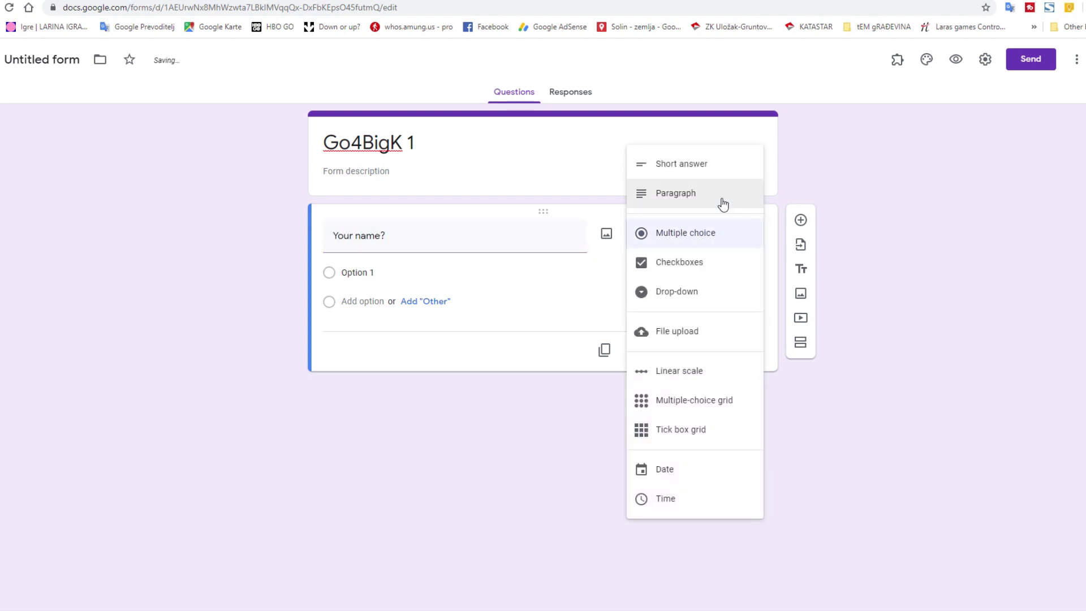
pyautogui.click(716, 173)
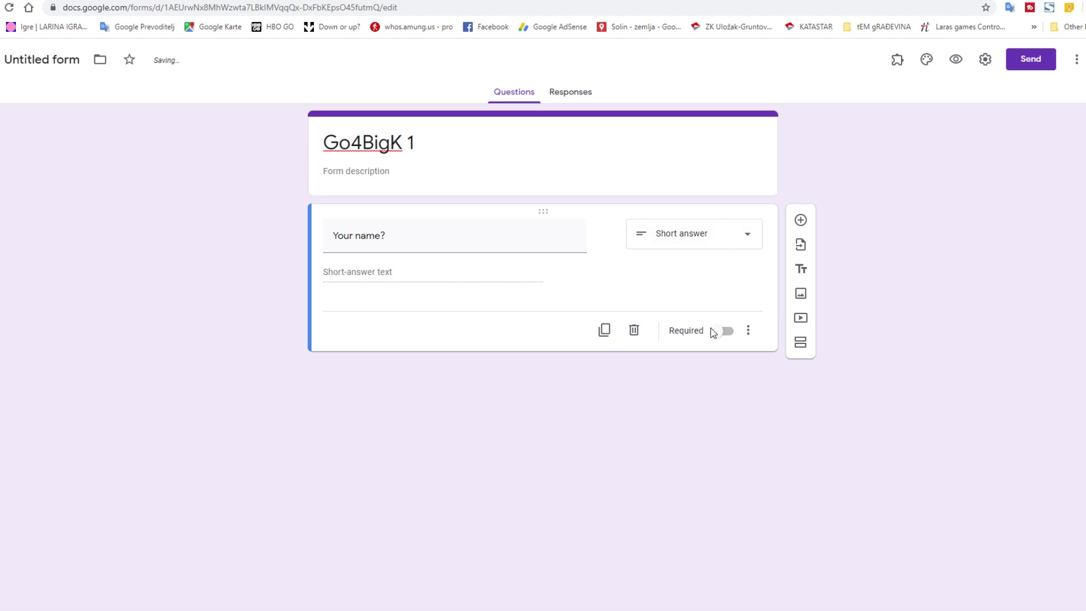
pyautogui.click(716, 332)
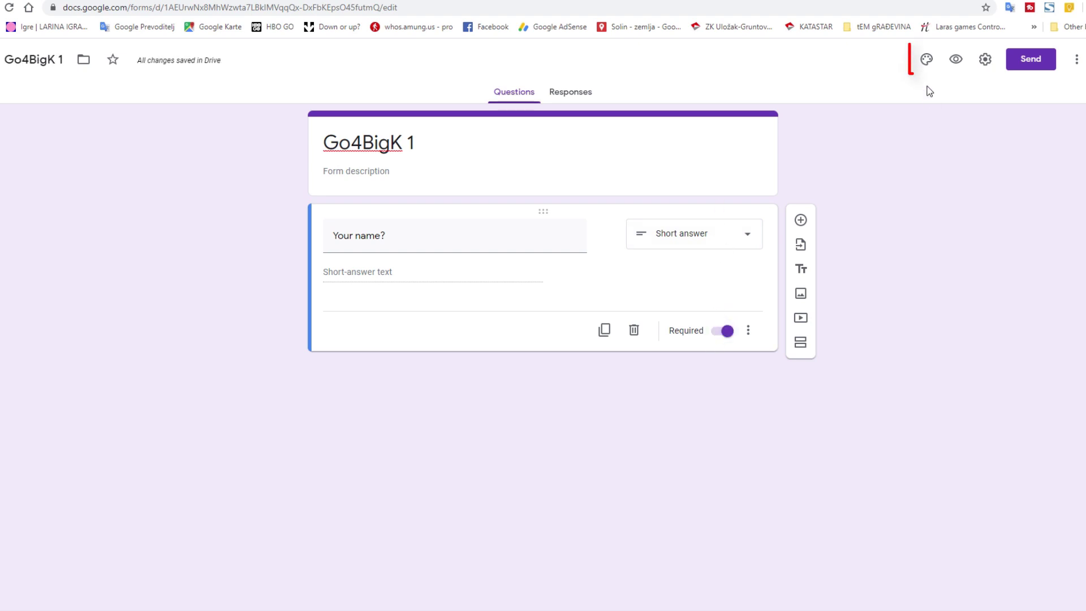
# - Set the header to the first Night out cocktail-glasses photo, giving the form a brown theme
pyautogui.click(926, 59)
pyautogui.click(1025, 181)
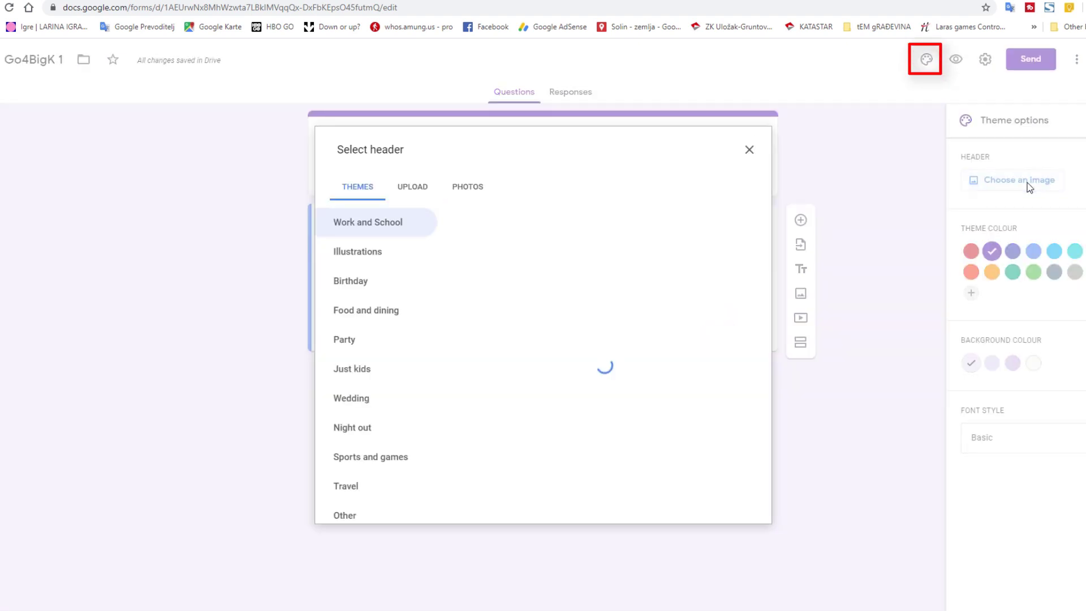
pyautogui.click(356, 427)
pyautogui.click(526, 249)
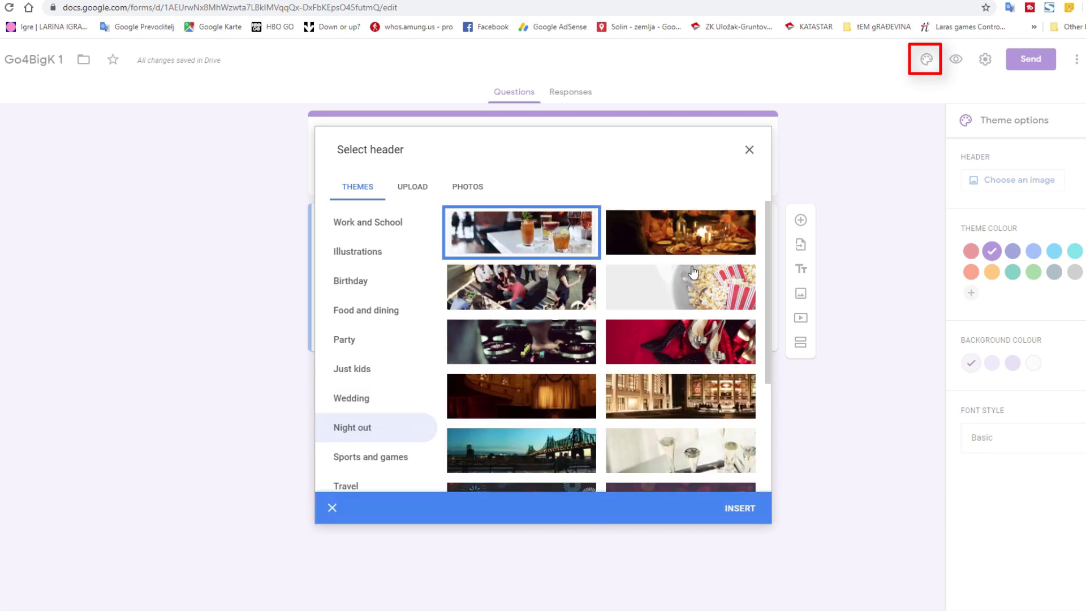
pyautogui.click(744, 508)
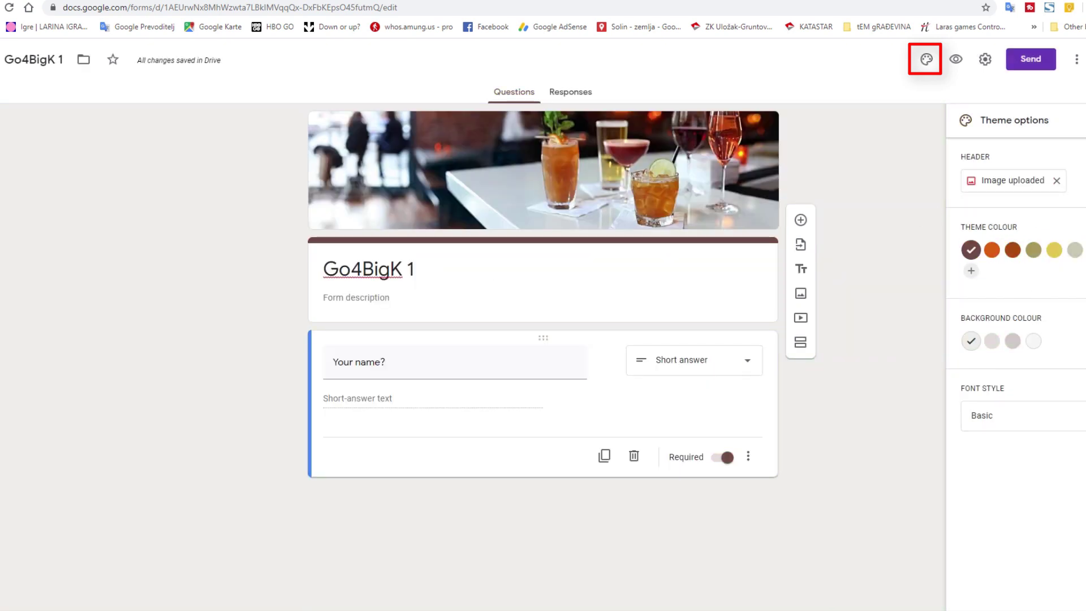
pyautogui.click(900, 246)
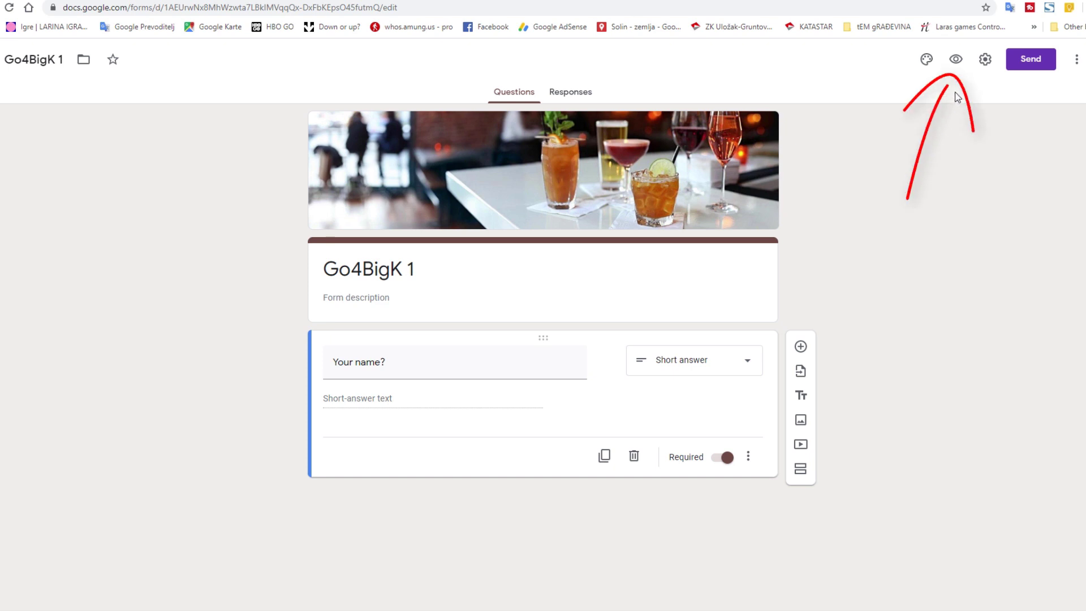
pyautogui.click(959, 64)
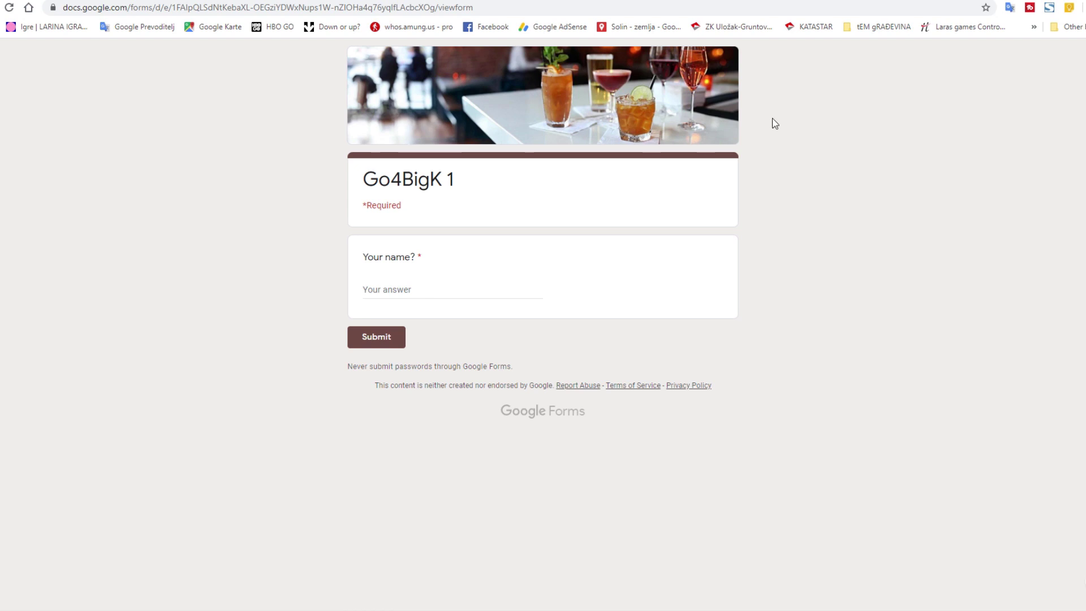
pyautogui.hotkey('ctrl', 'w')
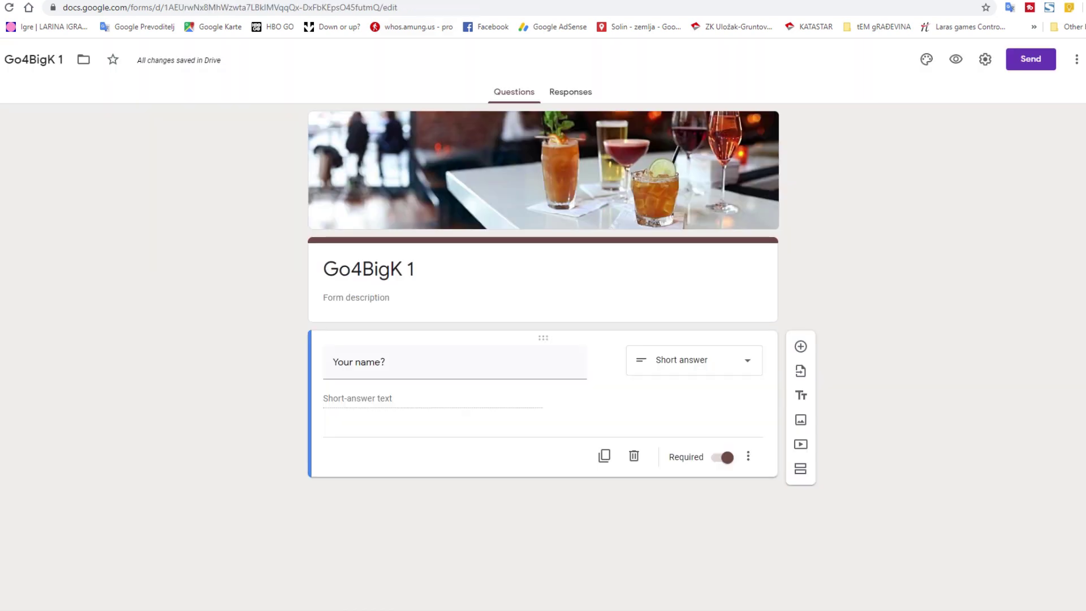
# - Add a 1-to-5 linear scale question 'How good is this video?' below 'Your name?'
pyautogui.click(799, 348)
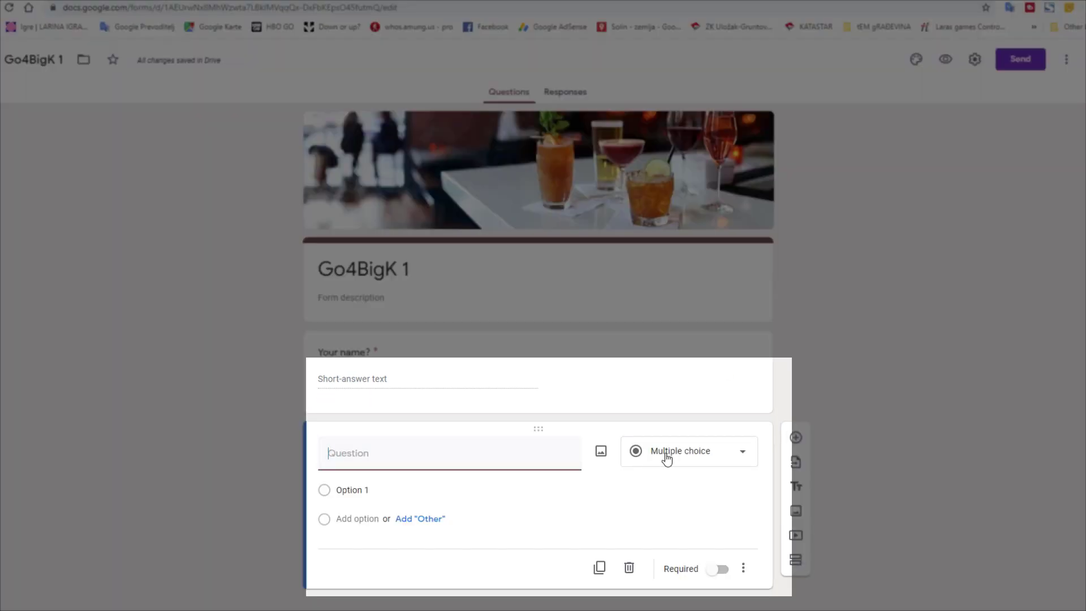
pyautogui.click(666, 454)
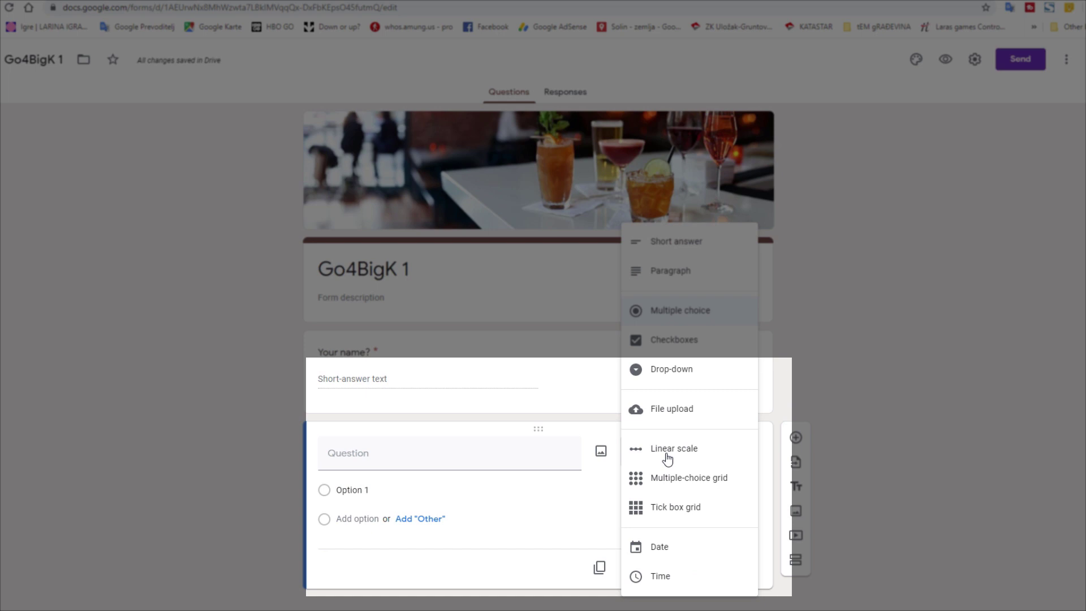
pyautogui.click(682, 450)
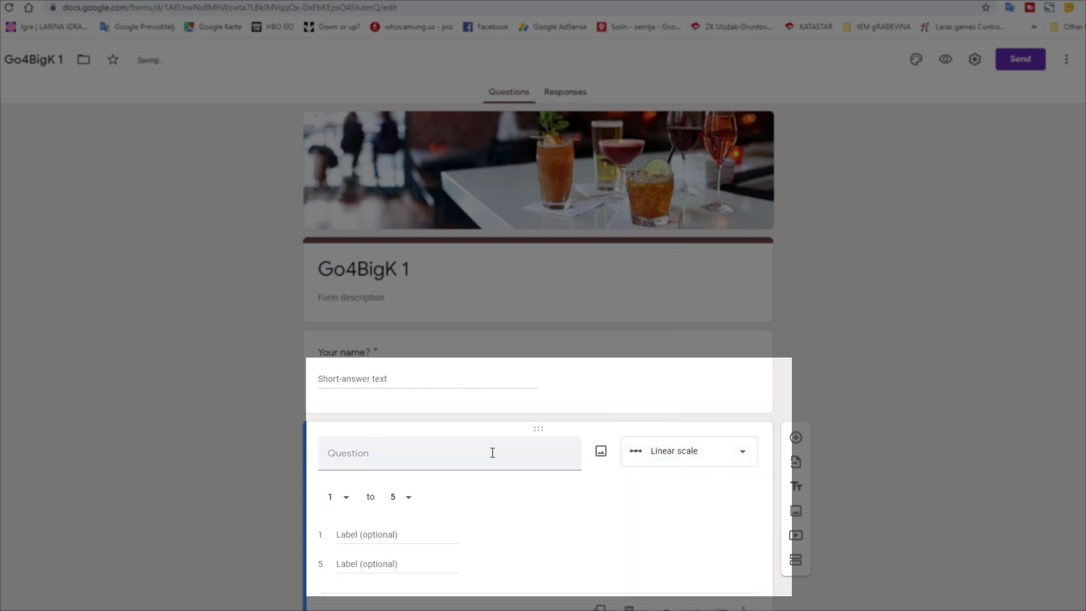
pyautogui.click(460, 452)
pyautogui.write('How good is this ')
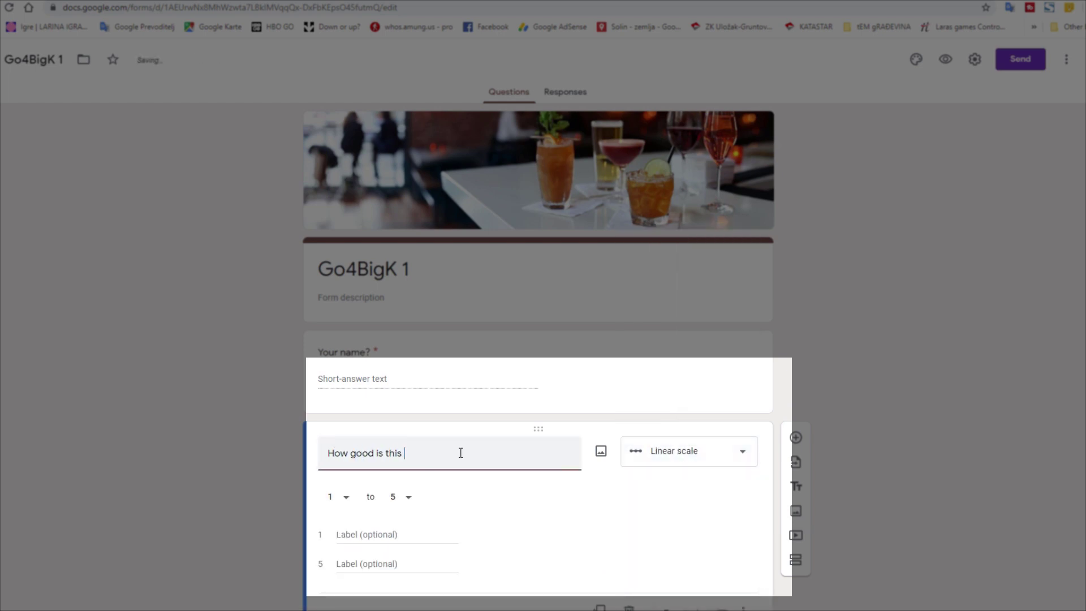
pyautogui.write('video?')
pyautogui.scroll(-1, 807, 436)
# - Import the 'Suggestions for improvement' paragraph question from the Customer Feedback form
pyautogui.click(795, 402)
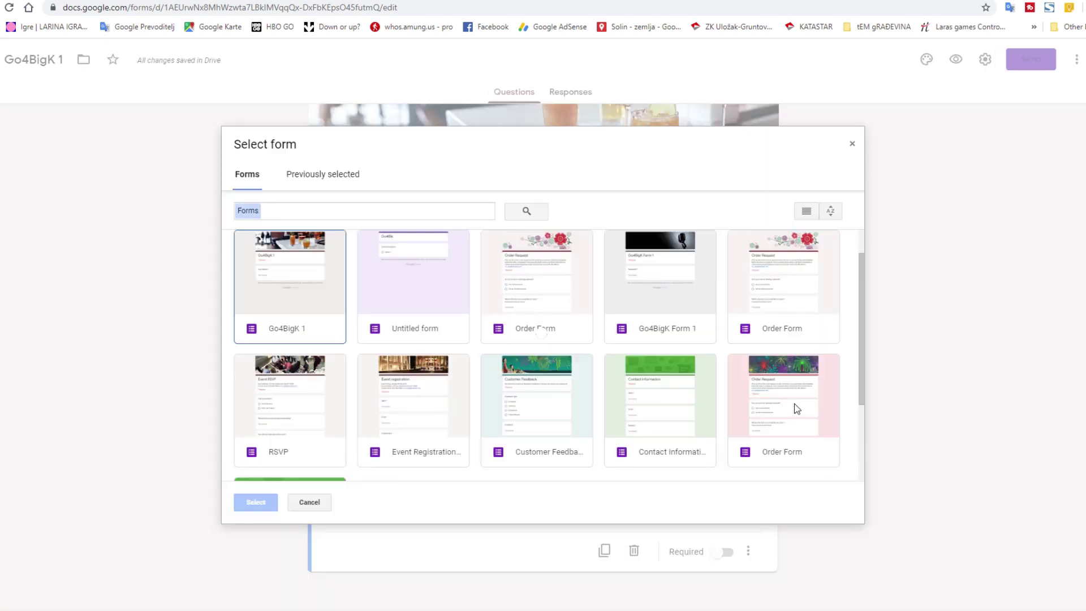
pyautogui.click(536, 401)
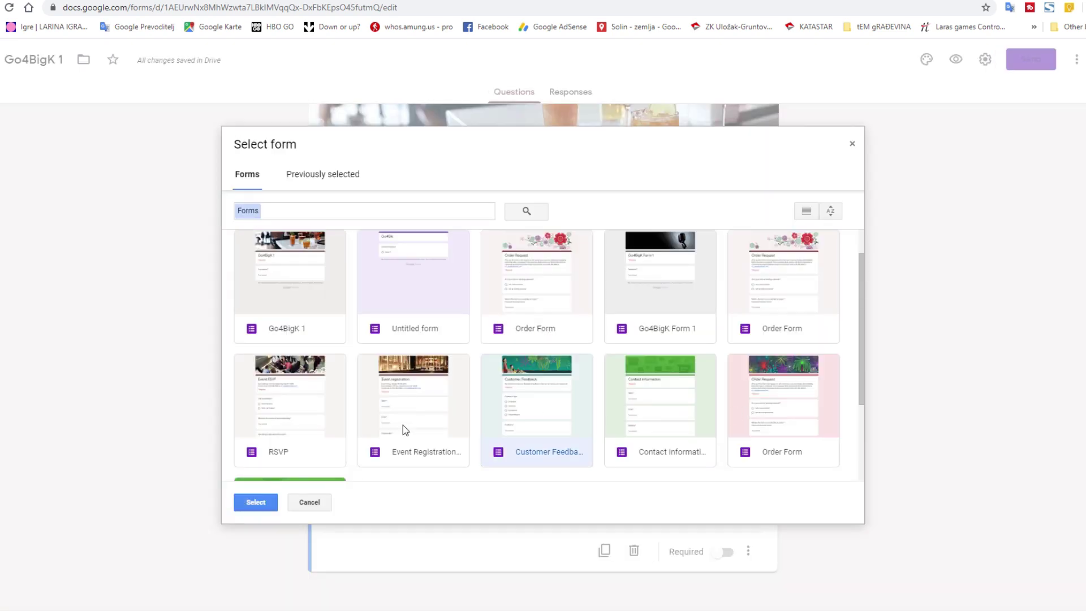
pyautogui.click(256, 502)
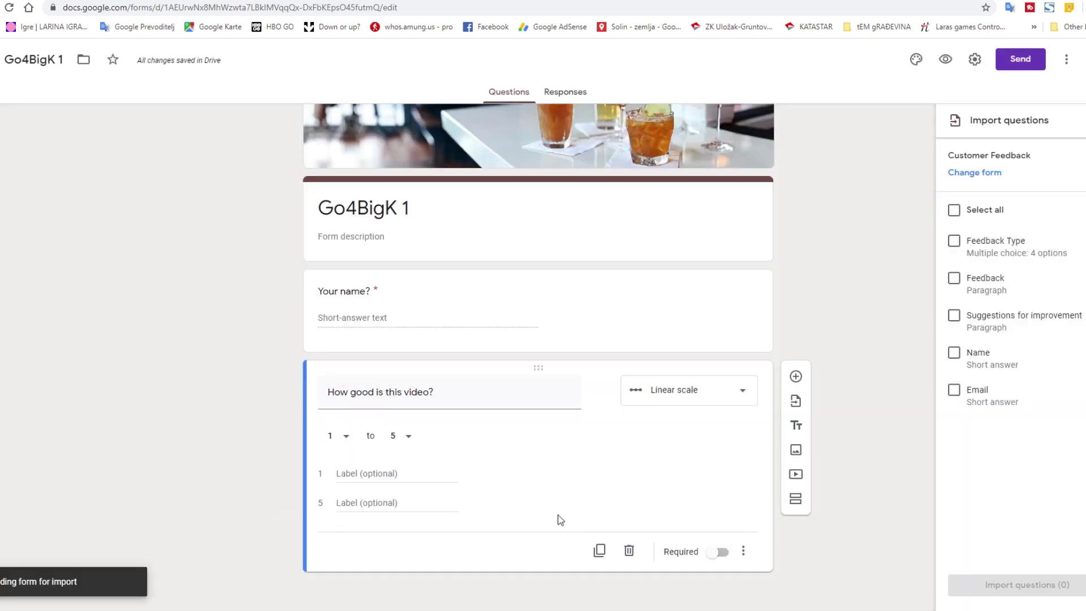
pyautogui.click(954, 318)
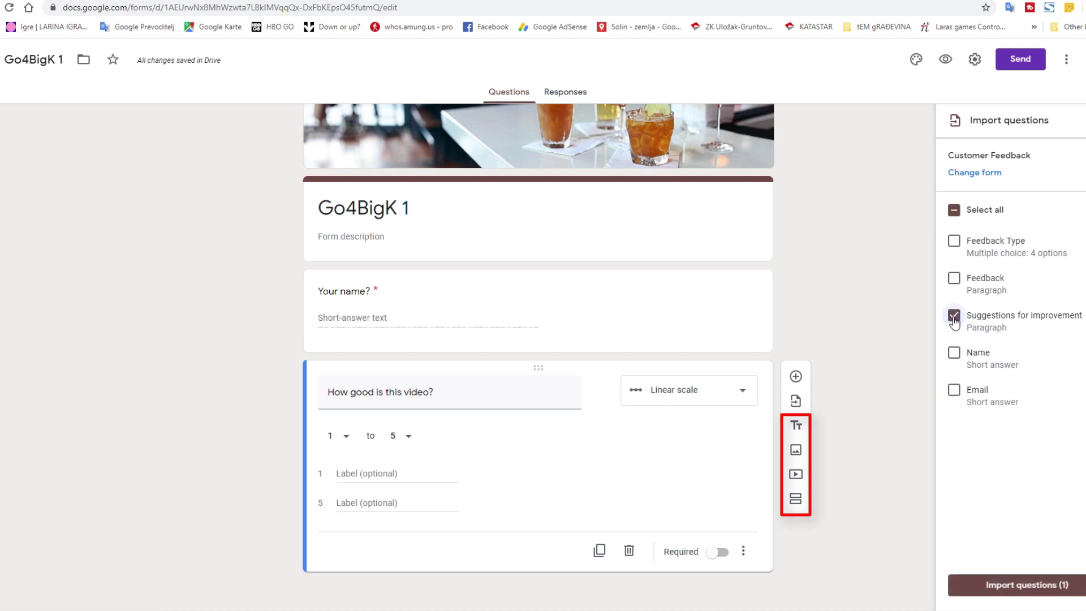
pyautogui.click(1000, 585)
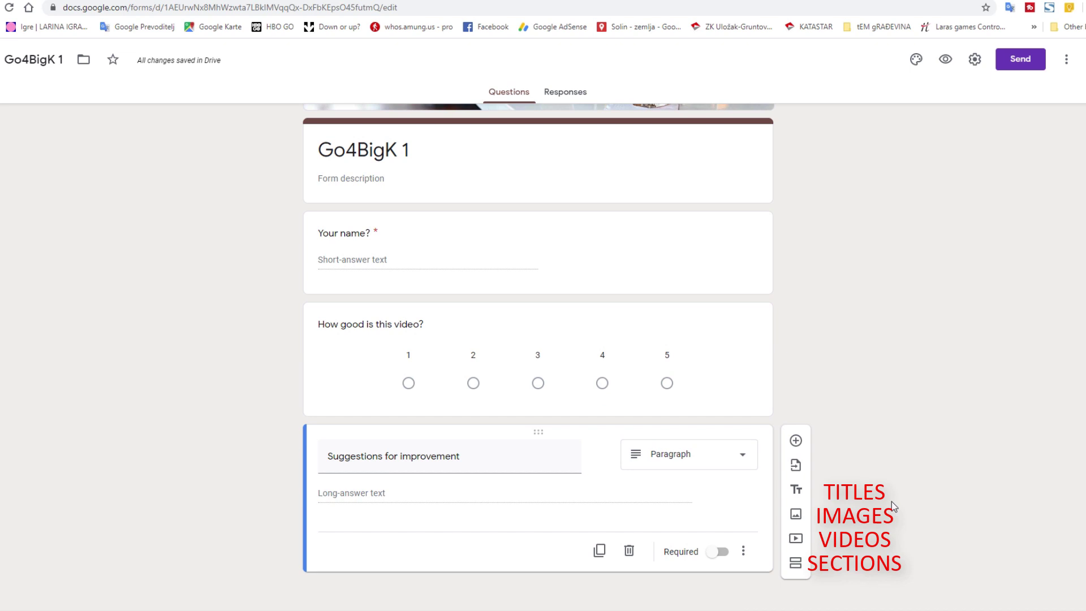
# - Link responses to a new 'Go4BigK 1 (Responses)' spreadsheet and return to the form's Responses tab
pyautogui.scroll(2, 862, 249)
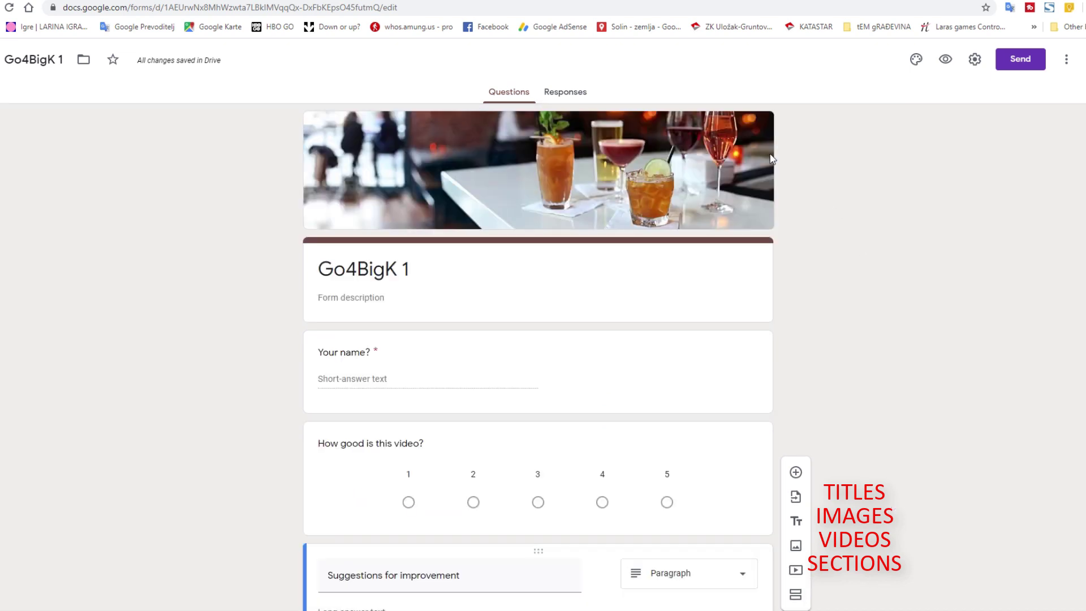
pyautogui.click(568, 93)
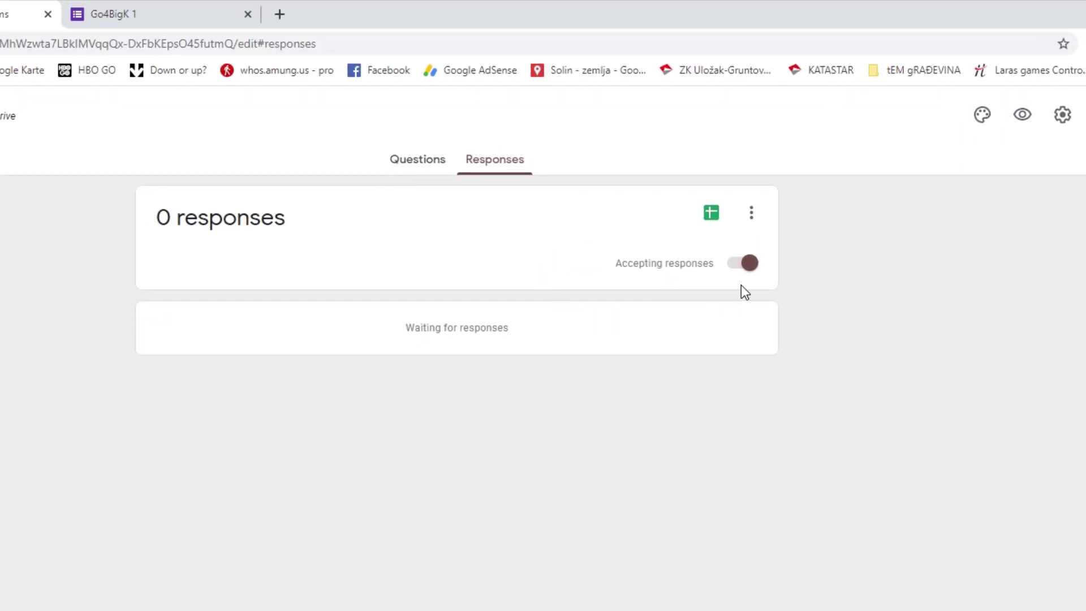
pyautogui.click(713, 215)
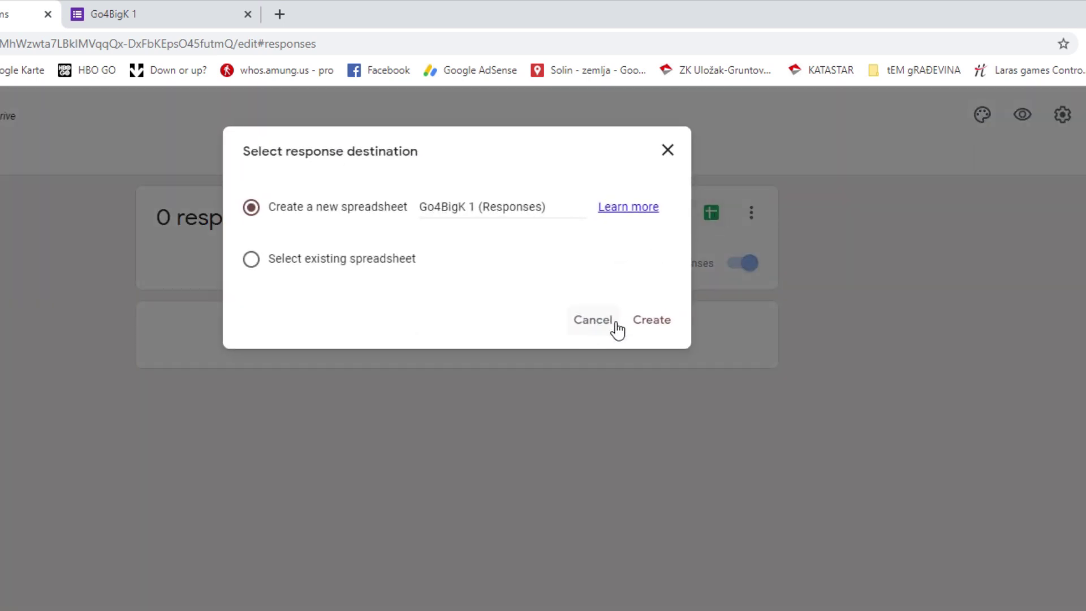
pyautogui.click(662, 320)
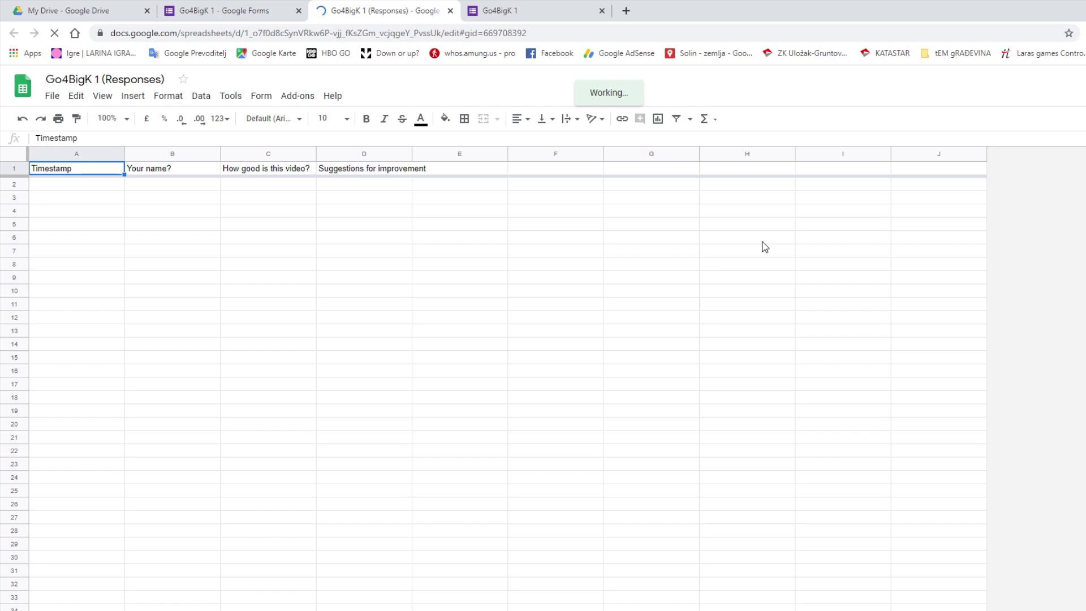
pyautogui.click(241, 11)
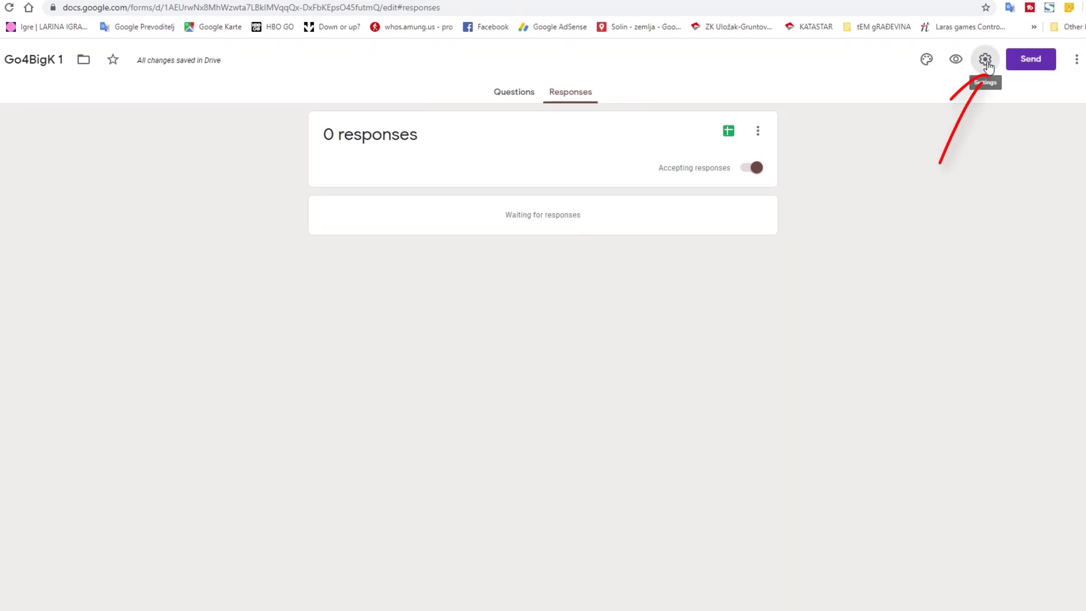
# - Save 'Thank' as the confirmation message in the form's Presentation settings
pyautogui.click(985, 62)
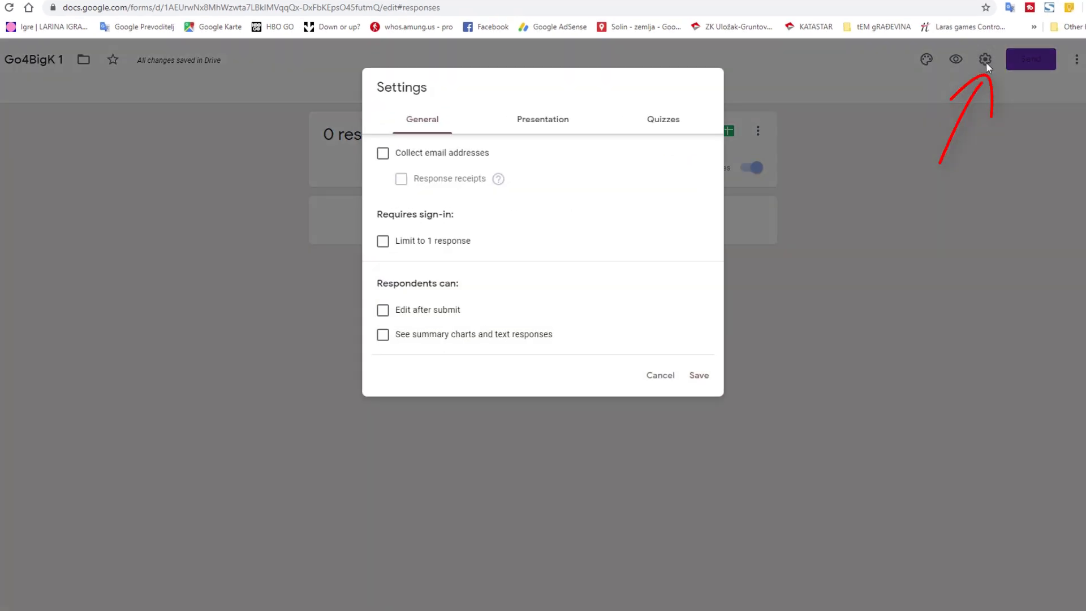
pyautogui.click(542, 129)
pyautogui.click(472, 256)
pyautogui.write('Thank You')
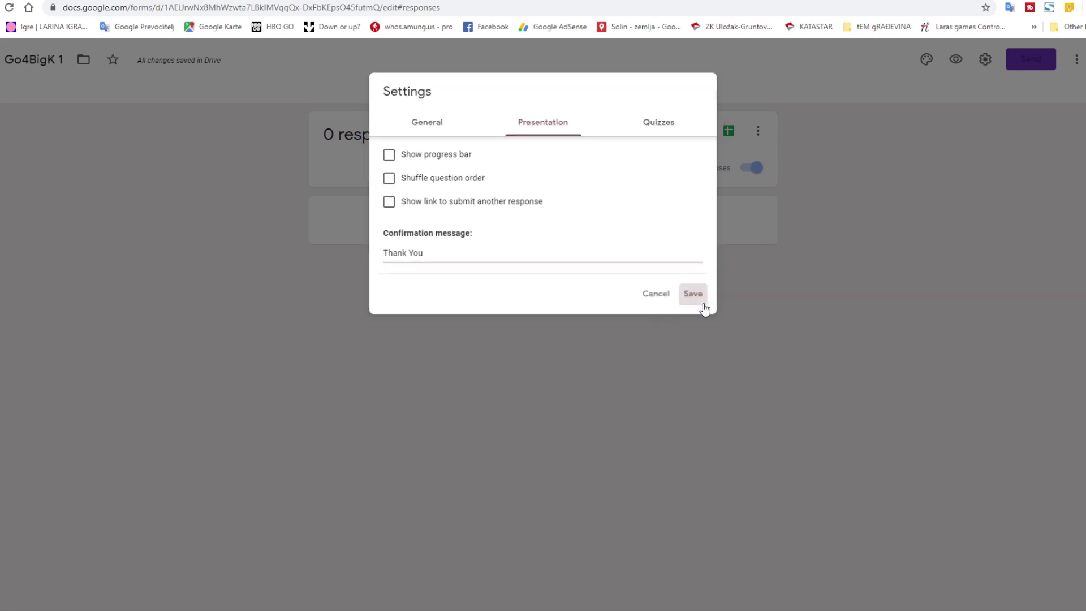
pyautogui.click(702, 300)
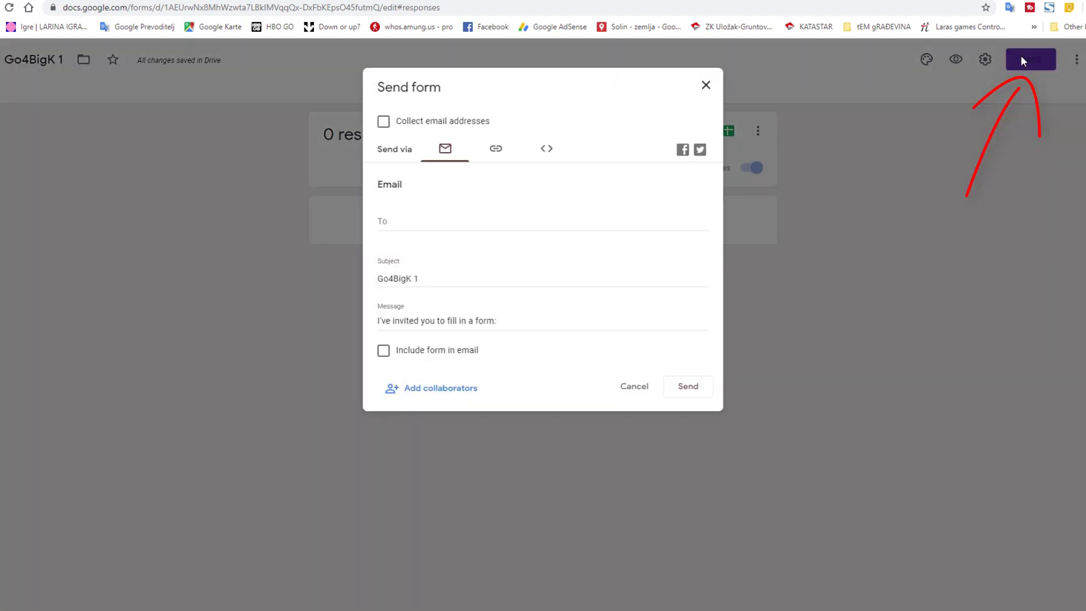
# - Review the form's share link and embed HTML code, then cancel without sending
pyautogui.click(1020, 57)
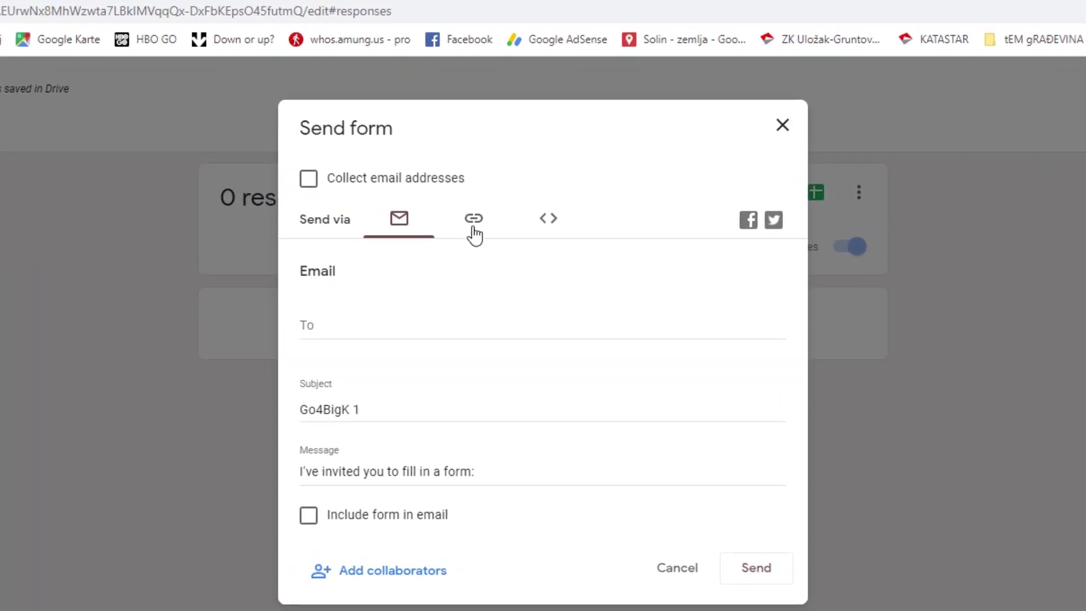
pyautogui.click(471, 227)
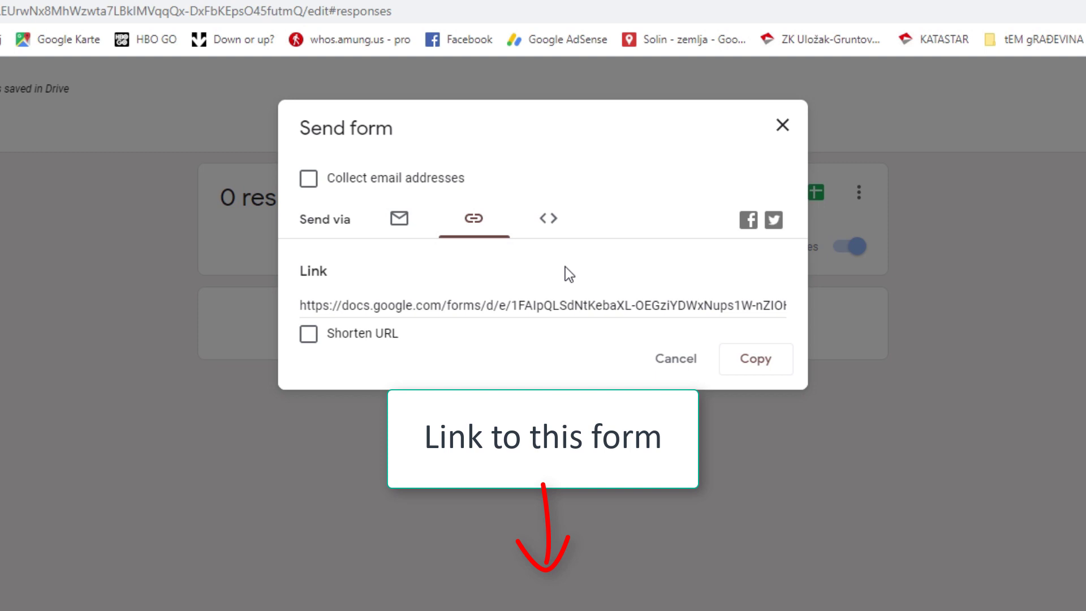
pyautogui.click(546, 224)
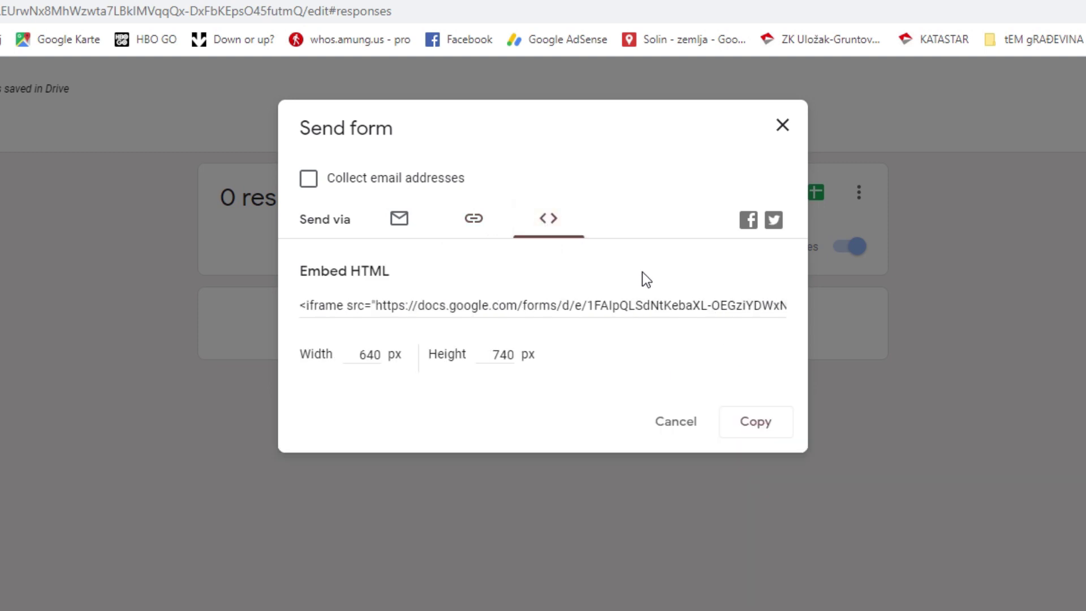
pyautogui.click(668, 428)
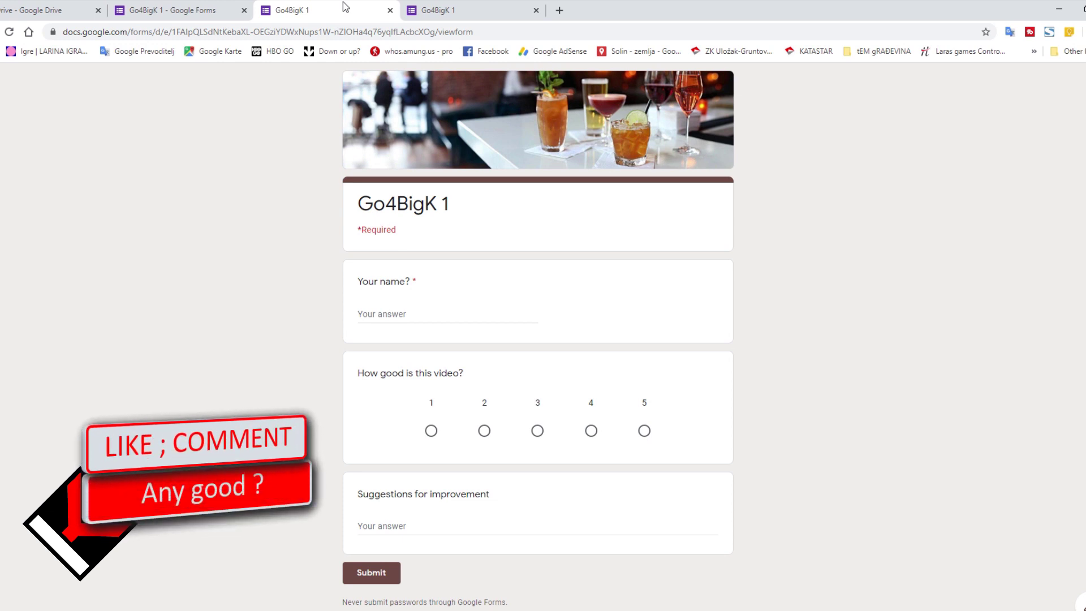
# - Close the duplicate tab and enable 'Get email notifications for new responses' in the editor
pyautogui.hotkey('ctrl', 'w')
pyautogui.click(193, 17)
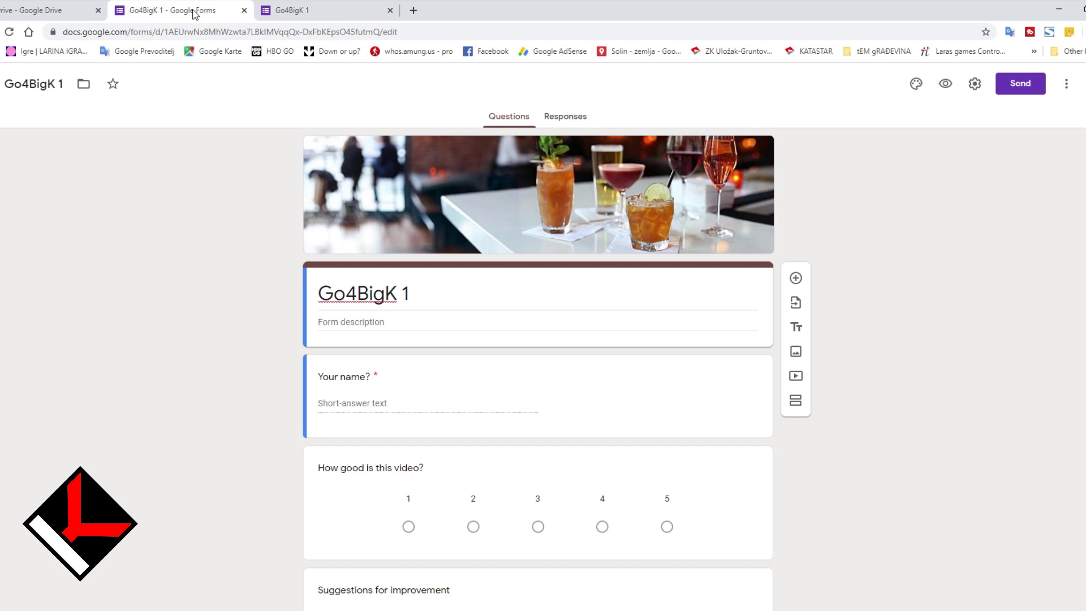
pyautogui.click(547, 117)
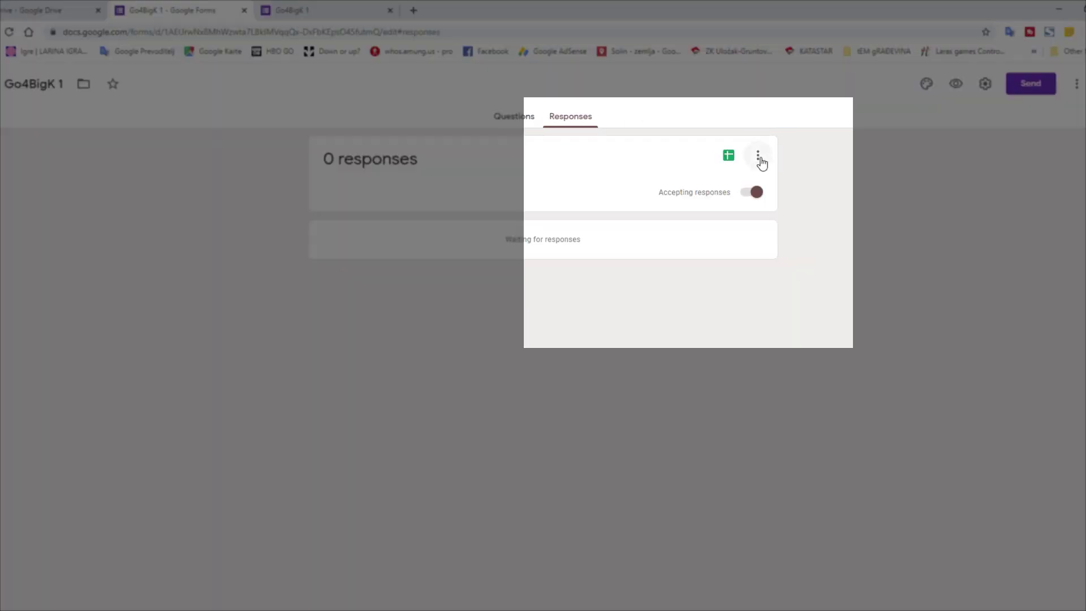
pyautogui.click(757, 156)
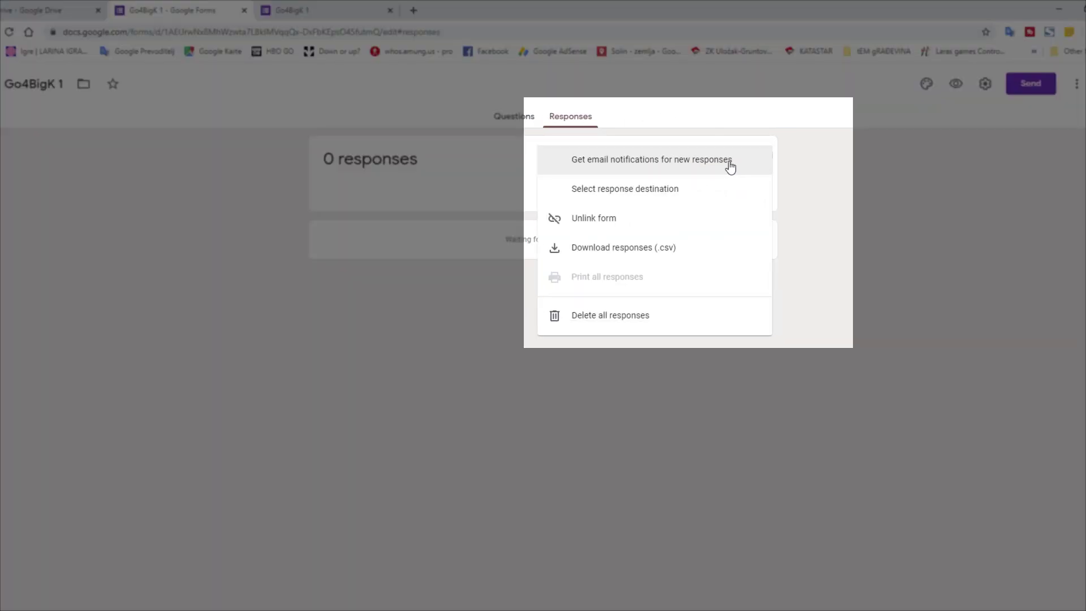
pyautogui.click(730, 161)
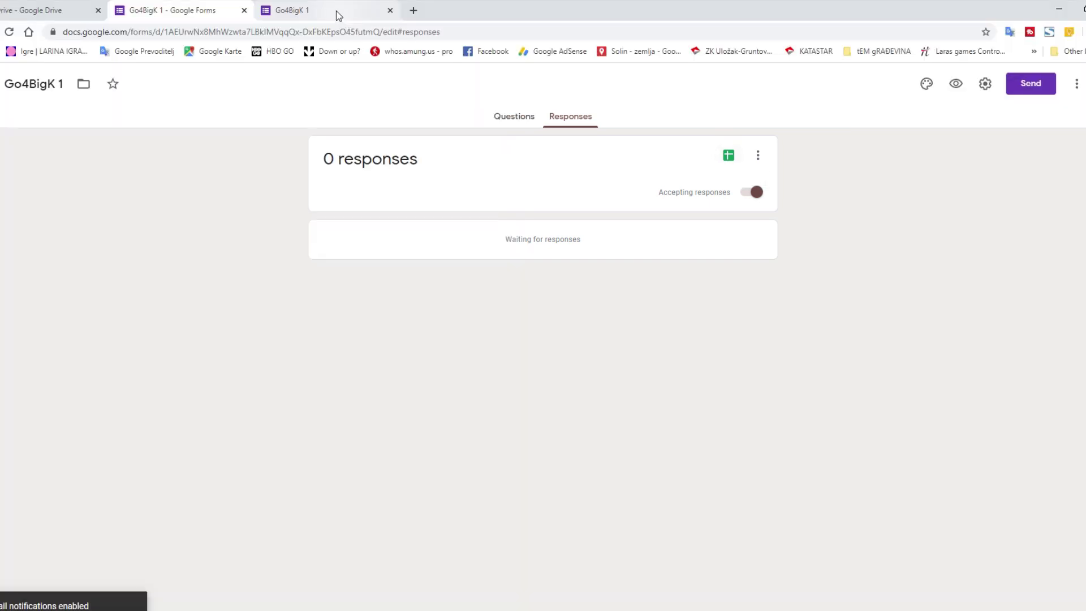
# - Submit a test response with a name, rating 5 and suggestion 'Al', then view the response summary
pyautogui.click(337, 13)
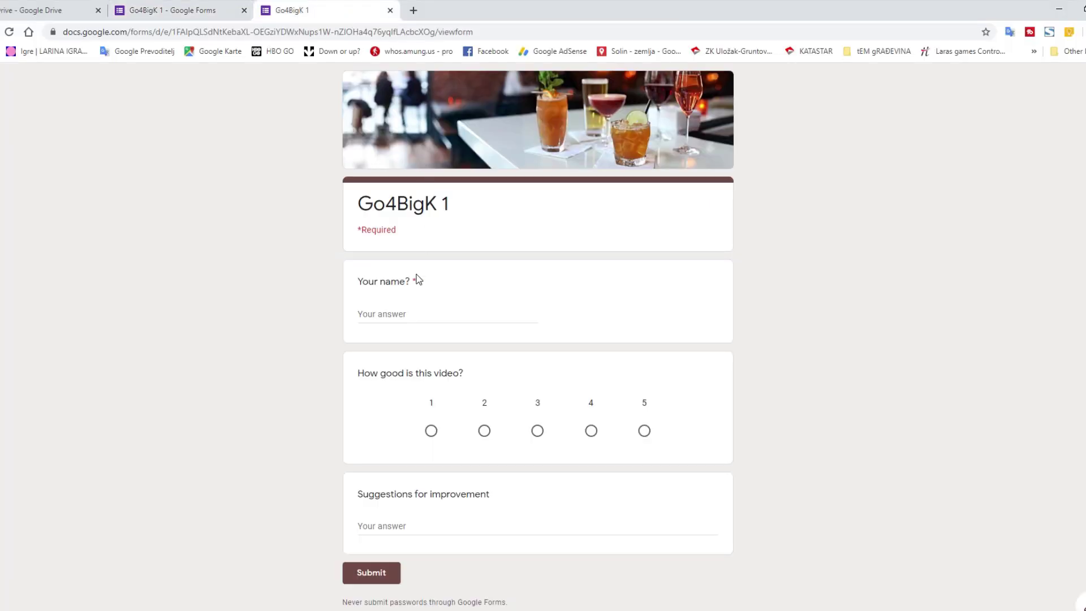
pyautogui.click(414, 313)
pyautogui.write('Big')
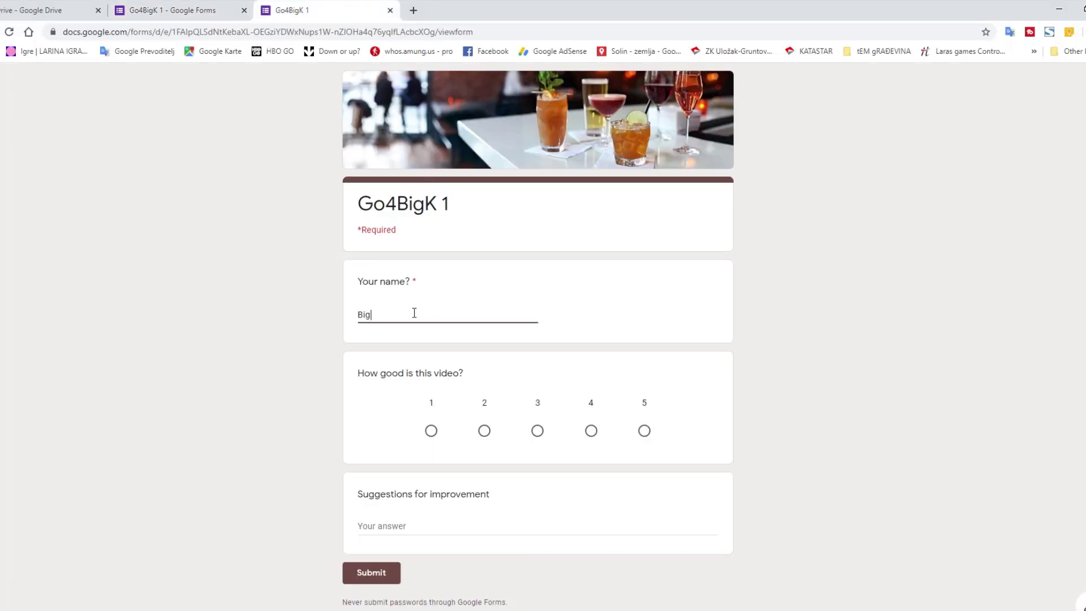
pyautogui.write(' K')
pyautogui.press('Tab')
pyautogui.click(644, 430)
pyautogui.click(483, 528)
pyautogui.write('All good.')
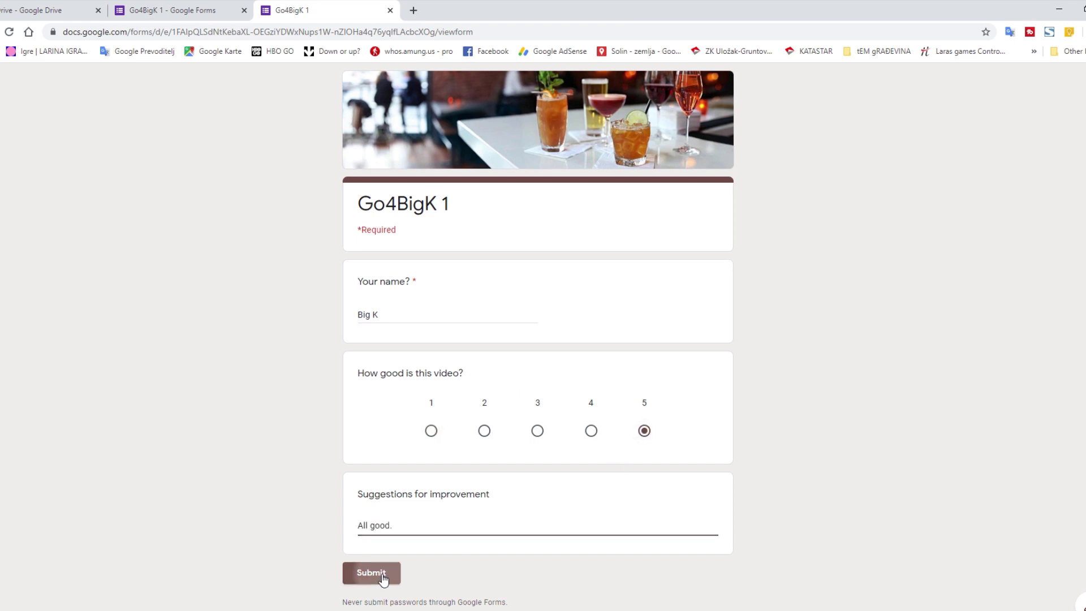
pyautogui.click(381, 573)
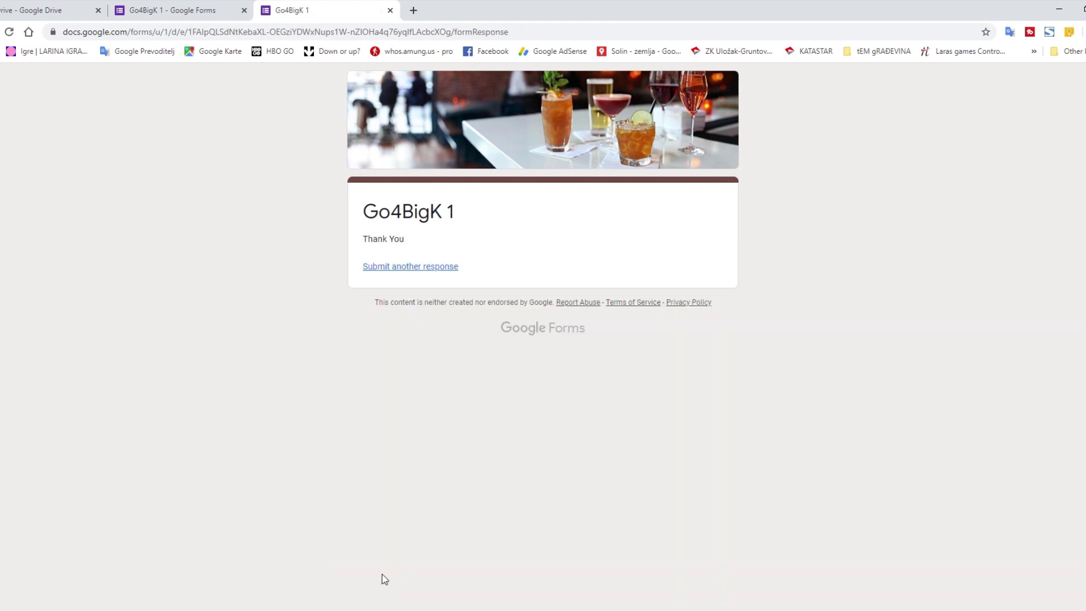
pyautogui.click(183, 10)
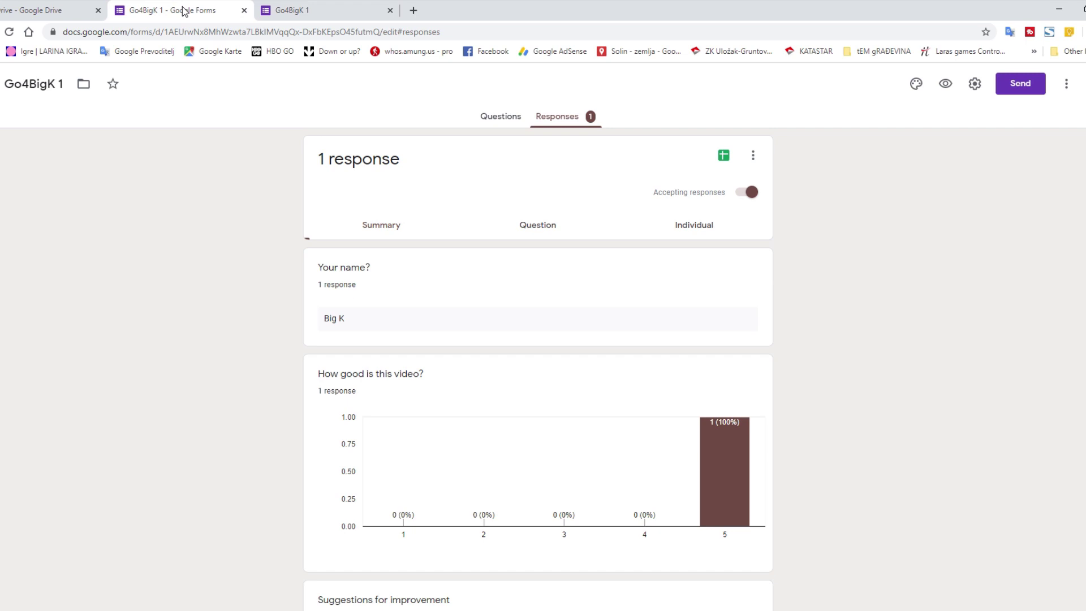
# - In Outlook, fetch new mail and open the Google Forms new-response email for Go4BigK 1
pyautogui.click(152, 577)
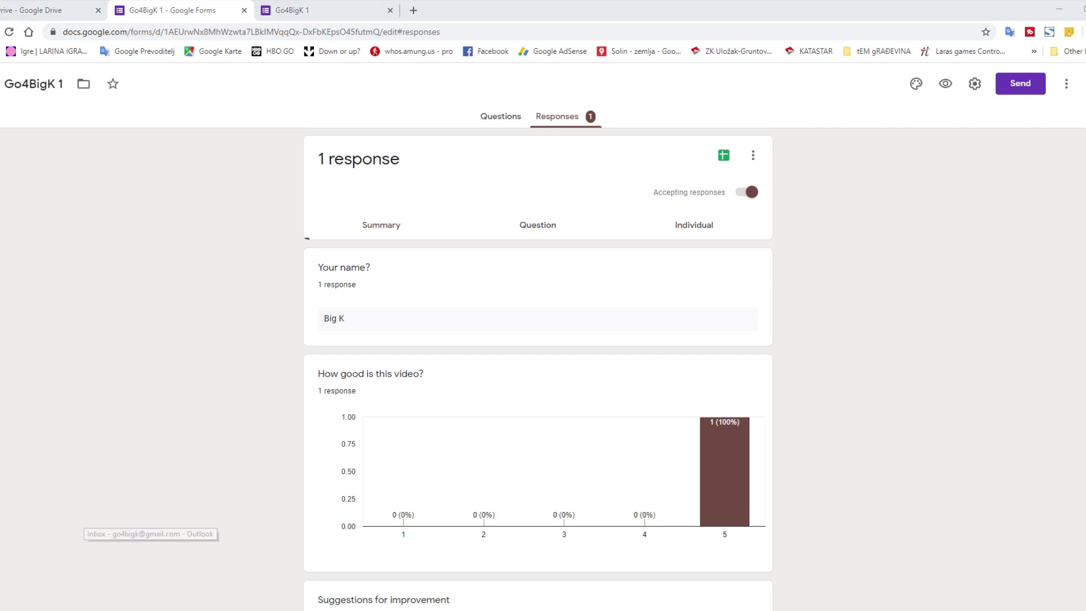
pyautogui.click(700, 55)
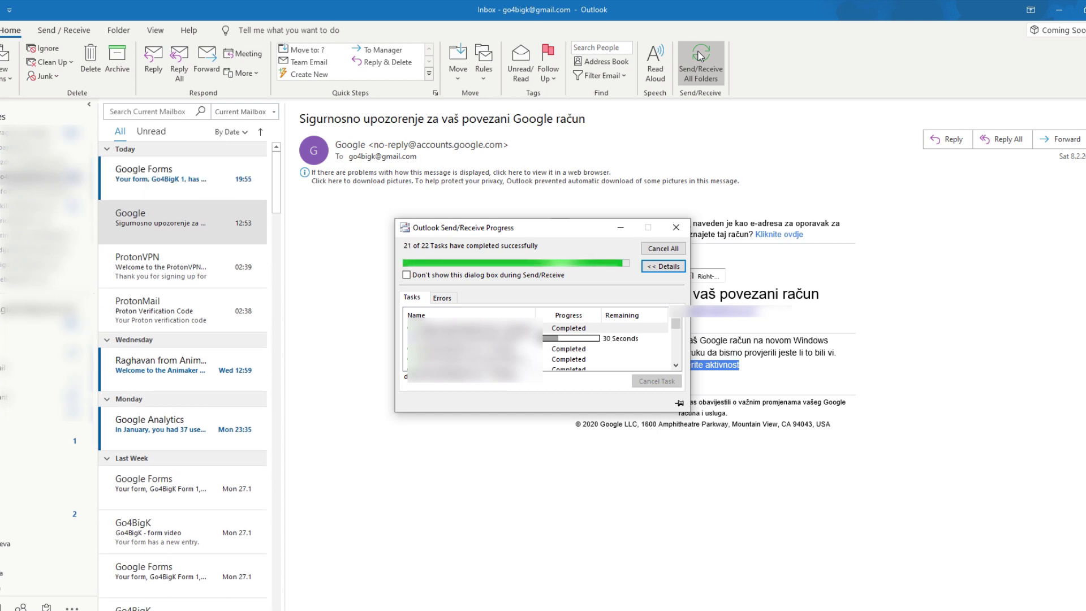
pyautogui.click(164, 178)
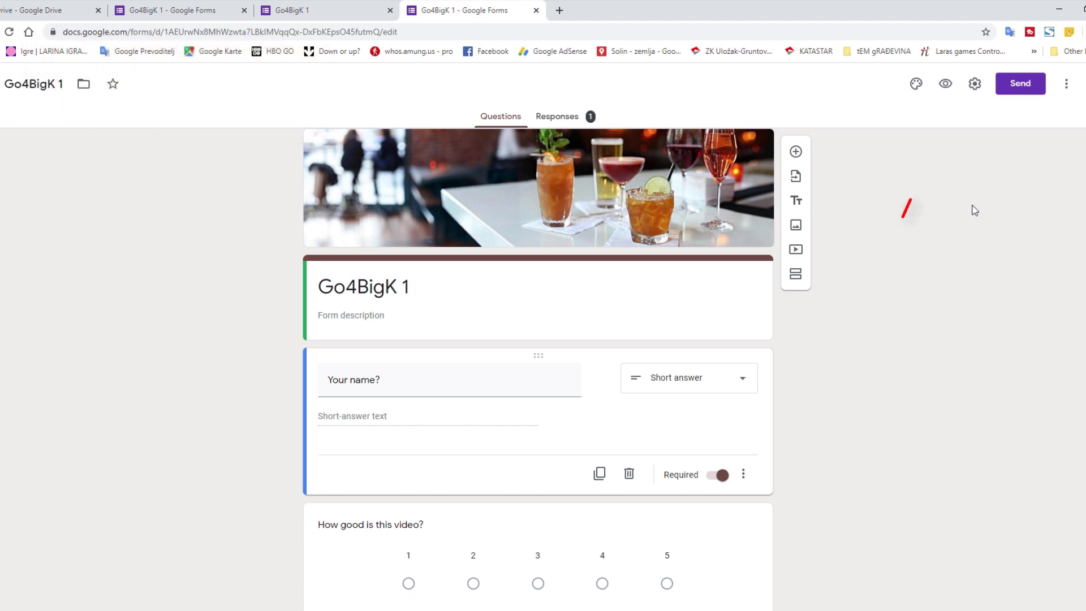
# - Turn on Collect email addresses and set Response receipts to Always, then save the settings
pyautogui.click(973, 84)
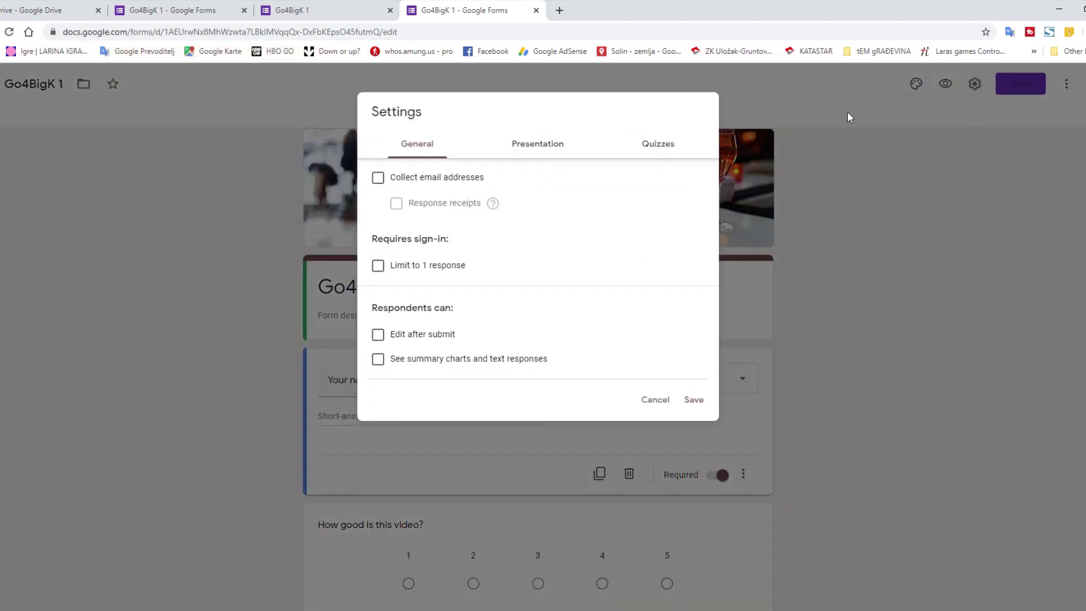
pyautogui.click(377, 180)
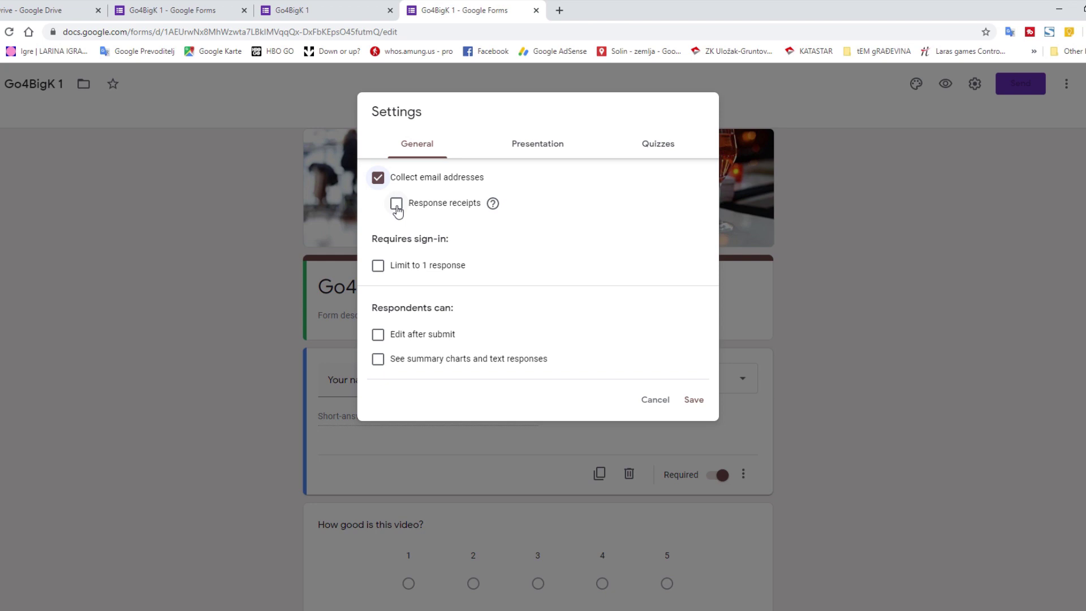
pyautogui.click(397, 204)
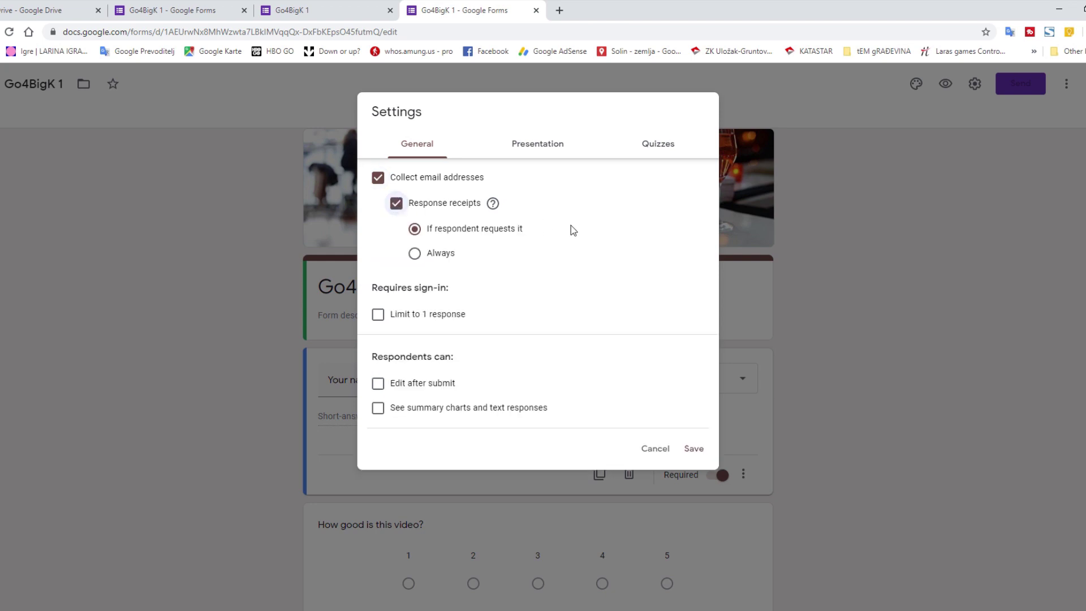
pyautogui.click(415, 254)
pyautogui.click(694, 449)
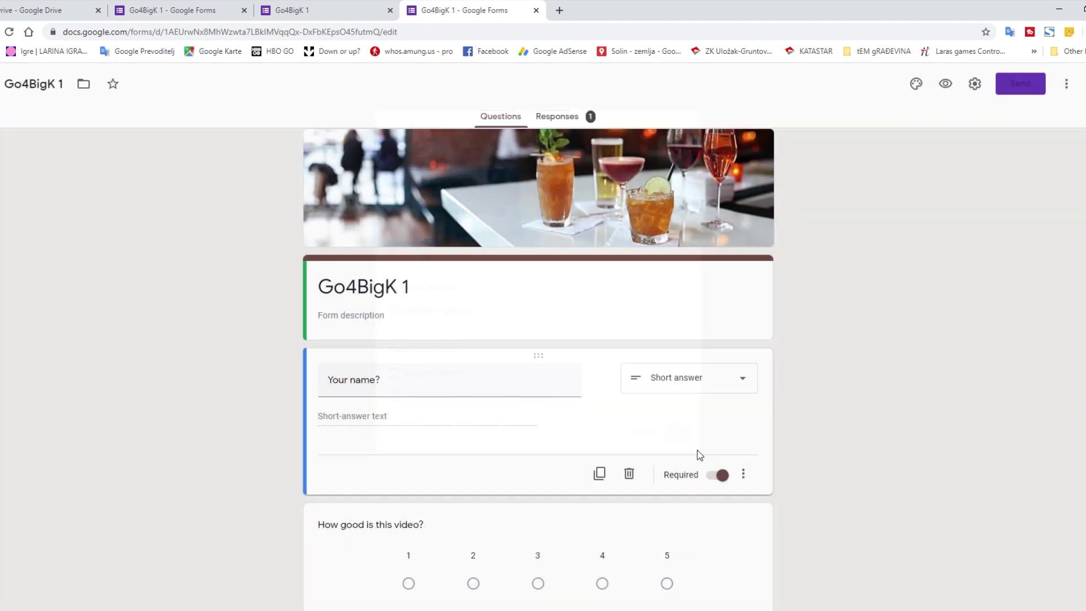
# - Fill in a test response as 'Big K' with a rating of 5, then open the emailed receipt
pyautogui.click(946, 85)
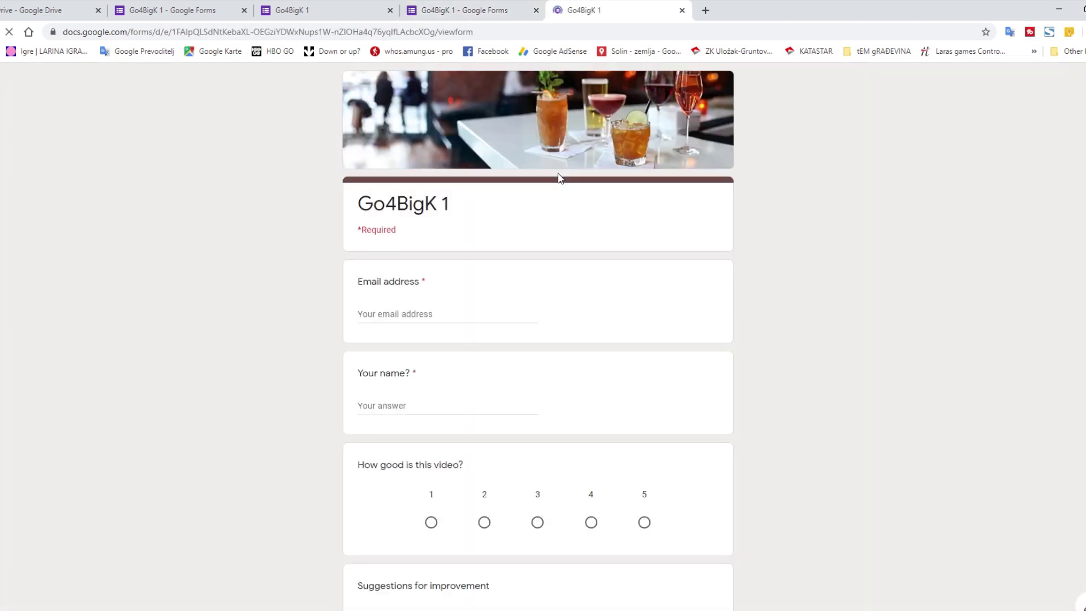
pyautogui.click(392, 311)
pyautogui.click(392, 337)
pyautogui.click(417, 407)
pyautogui.write('Big K')
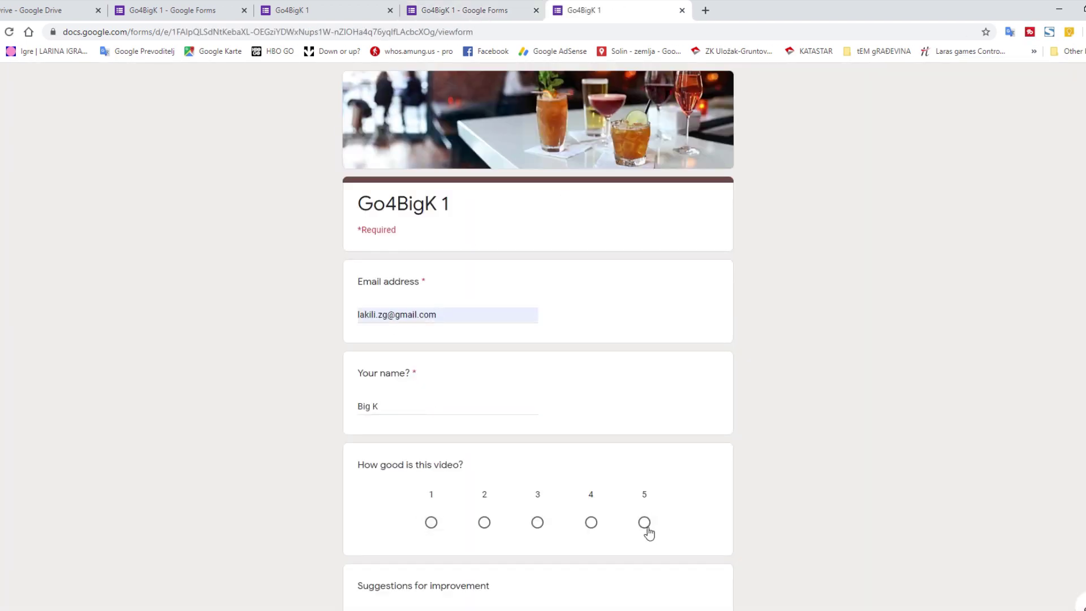
pyautogui.click(644, 522)
pyautogui.scroll(-3, 647, 530)
pyautogui.click(427, 429)
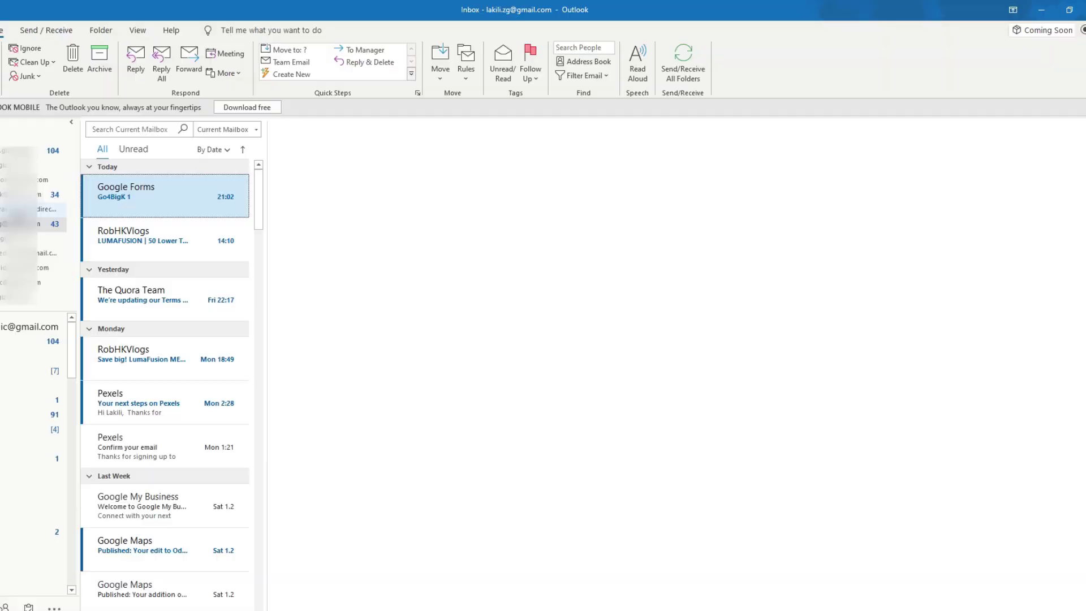
pyautogui.click(147, 206)
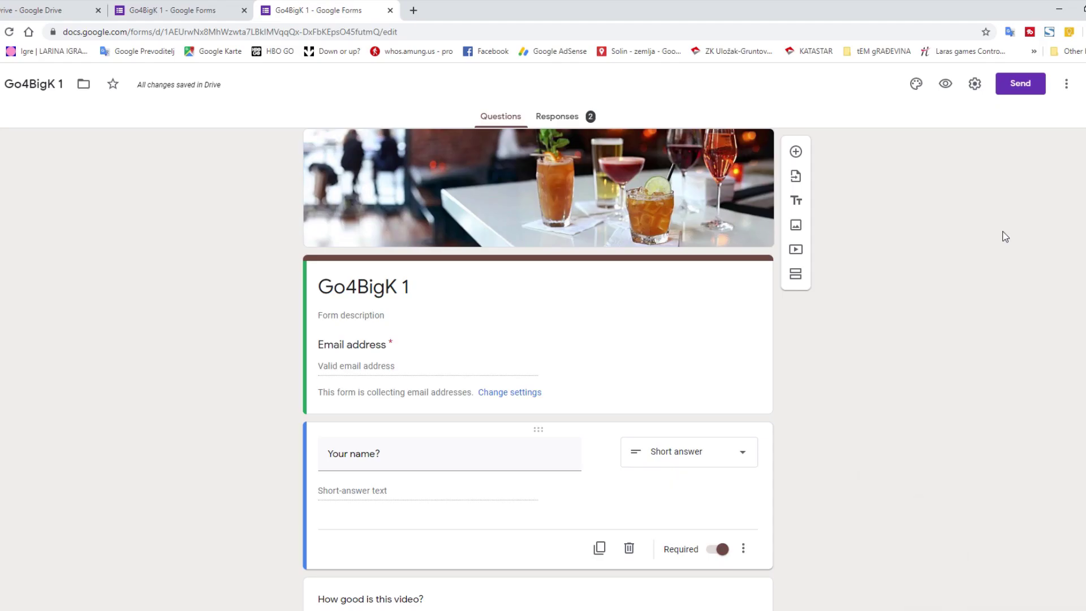
# - Search the add-ons marketplace for 'Notifications' and open Email Notifications for Google Forms
pyautogui.click(1066, 85)
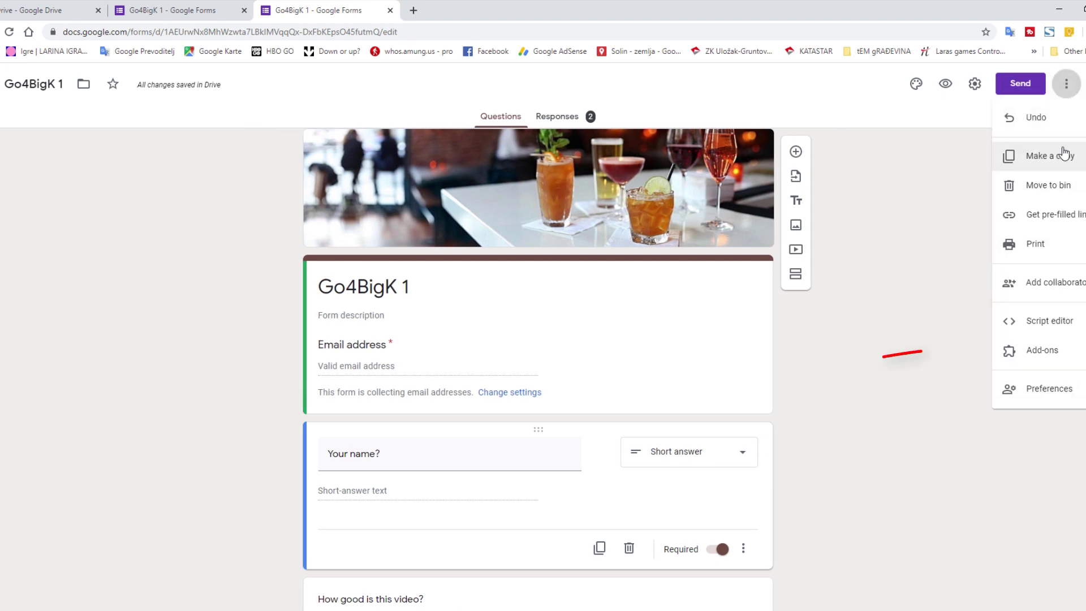
pyautogui.click(1050, 348)
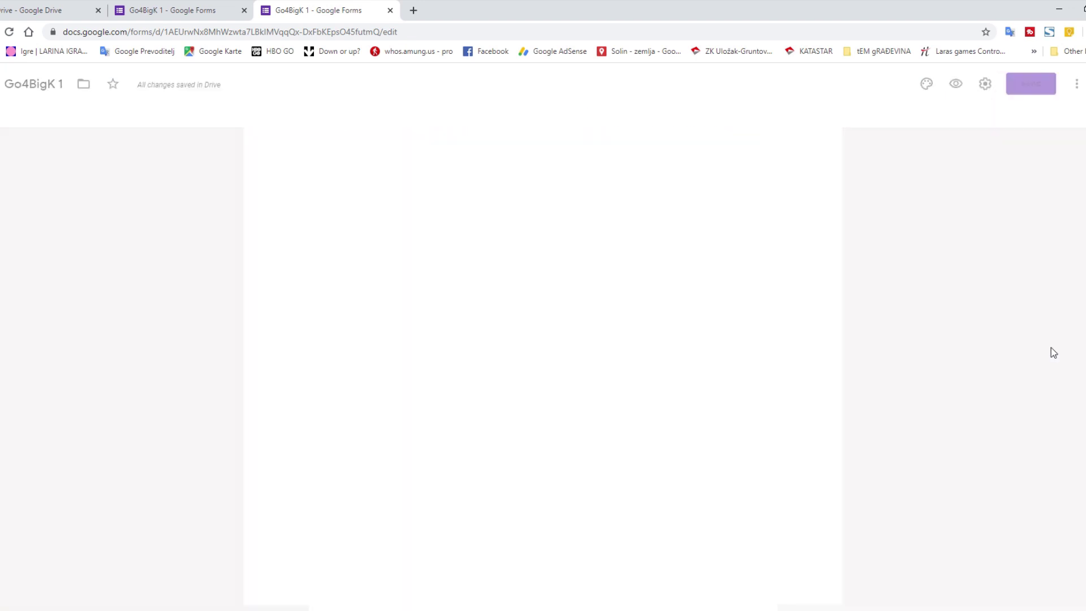
pyautogui.rightClick(685, 109)
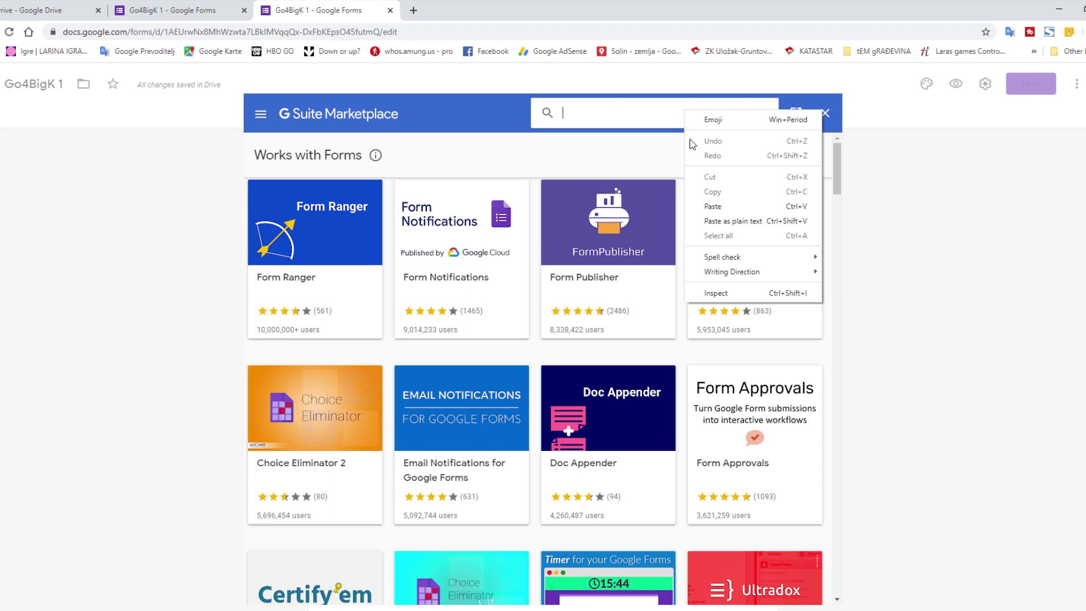
pyautogui.click(712, 206)
pyautogui.press('Return')
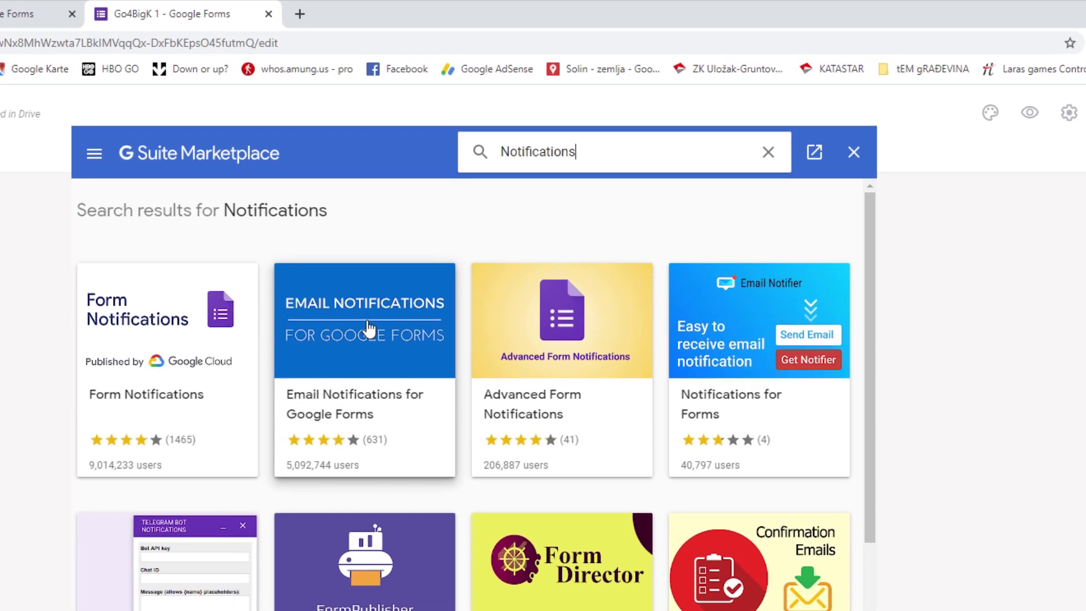
pyautogui.click(366, 320)
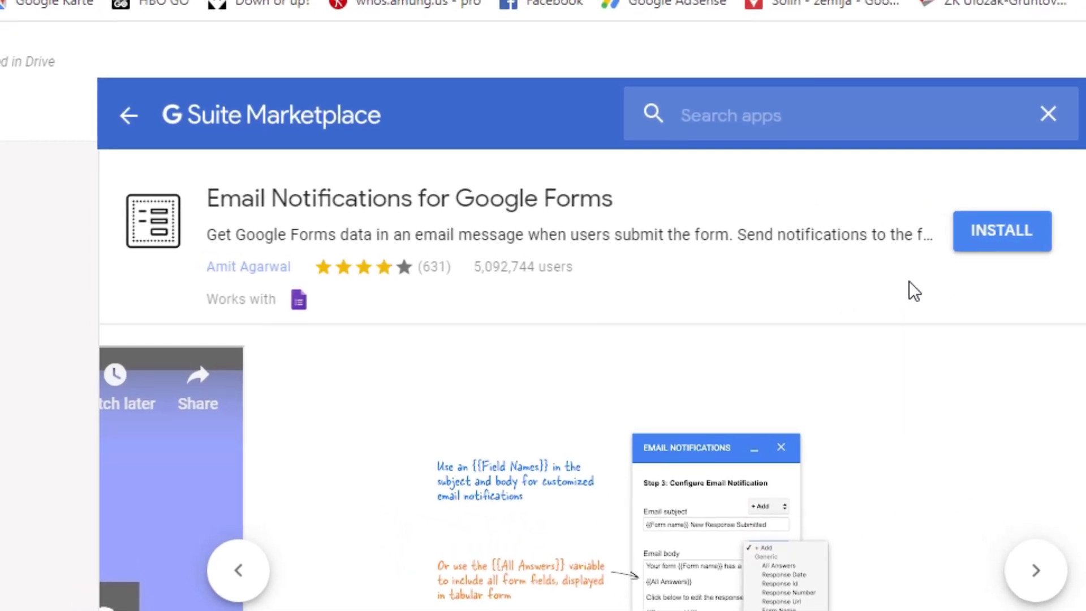
# - Install the add-on, signing in with the account password and allowing access, then close Marketplace
pyautogui.click(1009, 228)
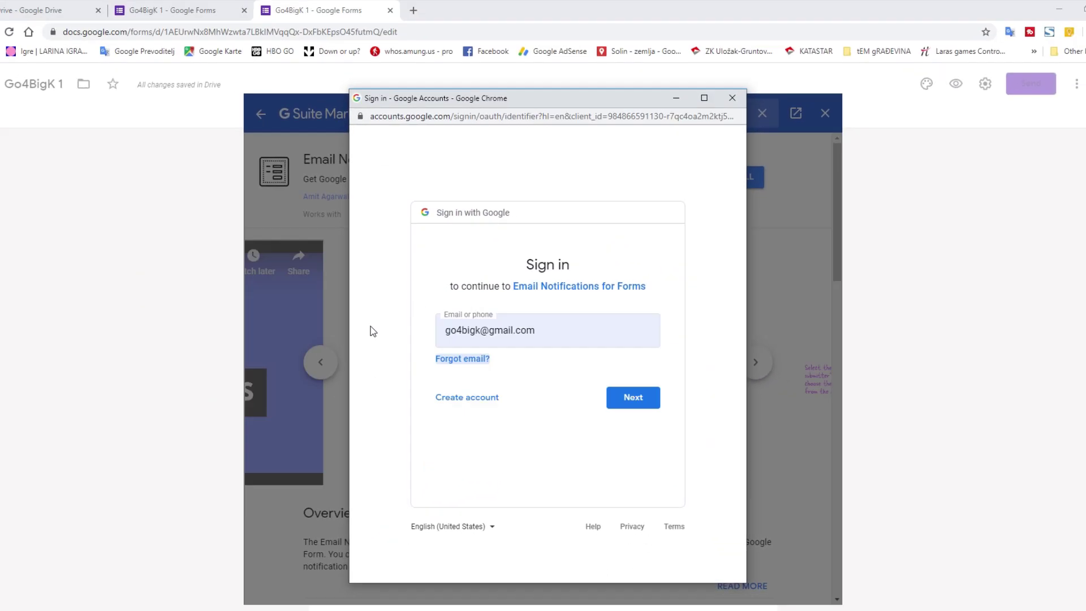
pyautogui.click(648, 389)
pyautogui.write('••••••••')
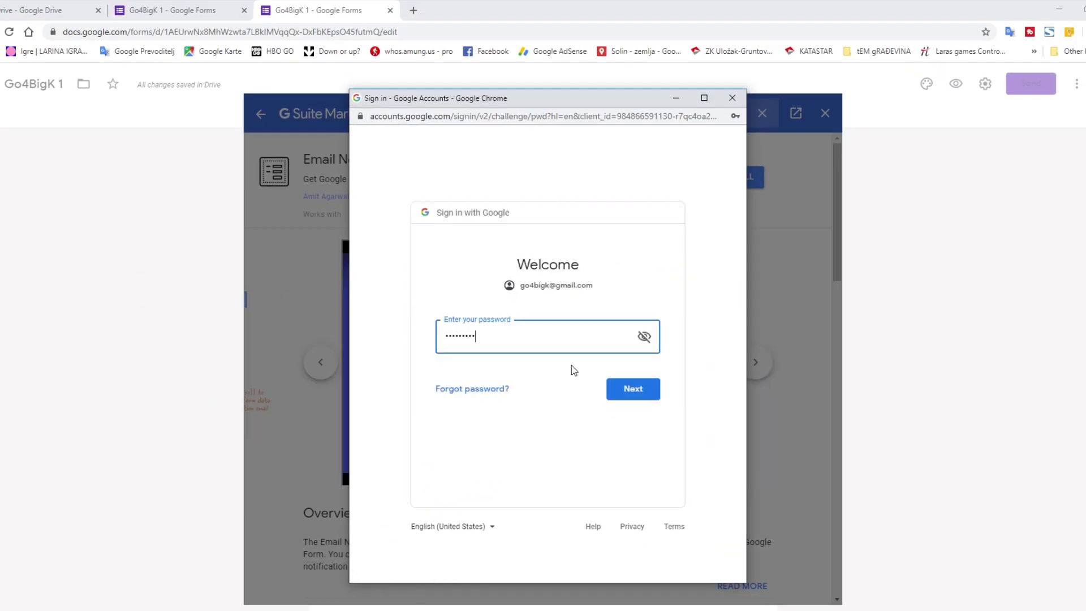
pyautogui.press('Return')
pyautogui.scroll(-5, 622, 396)
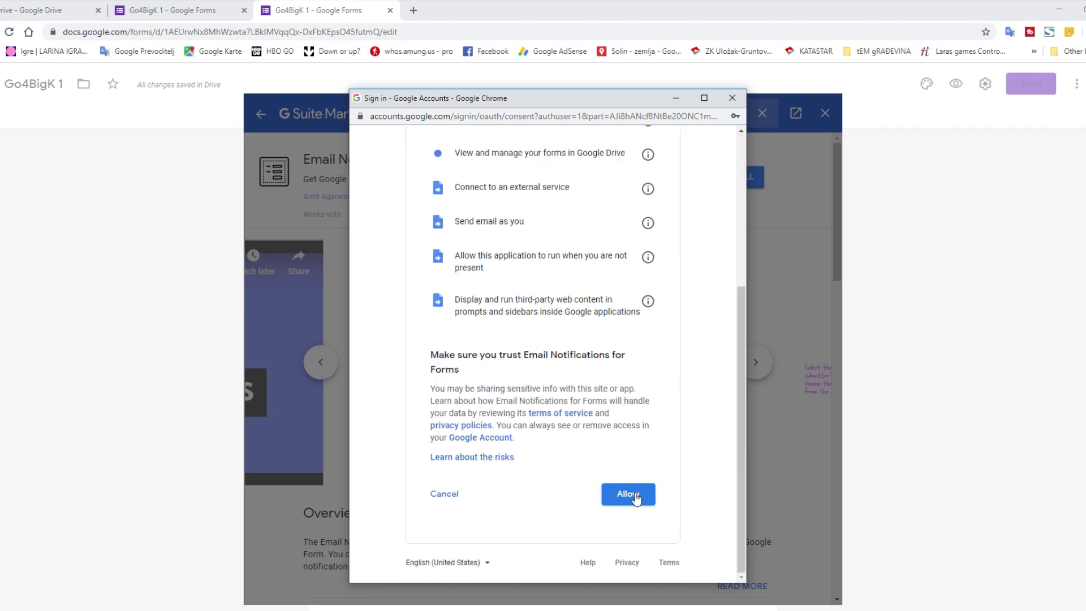
pyautogui.click(633, 493)
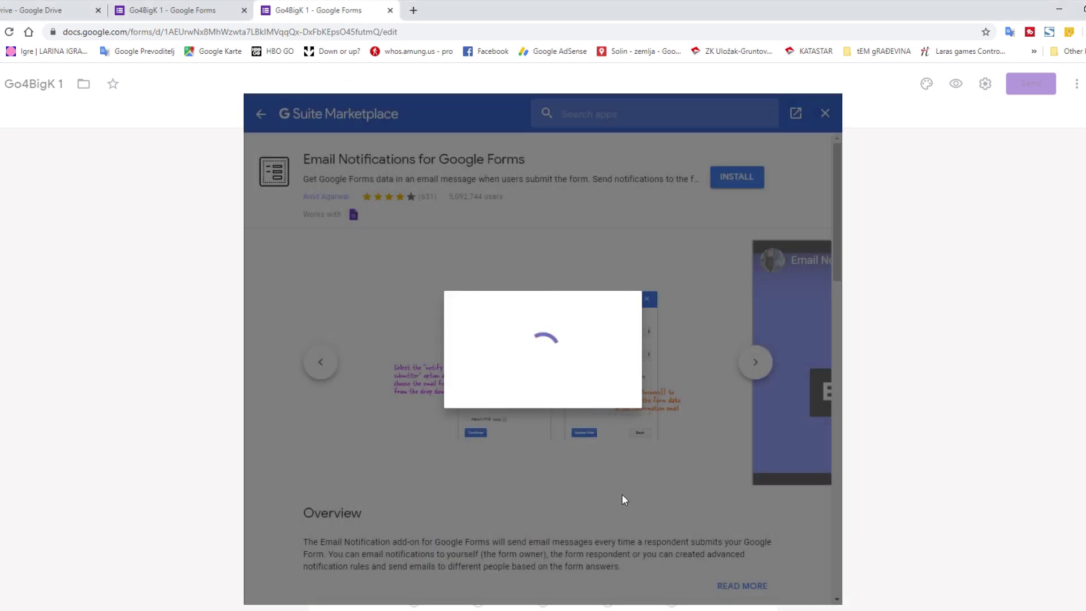
pyautogui.click(622, 496)
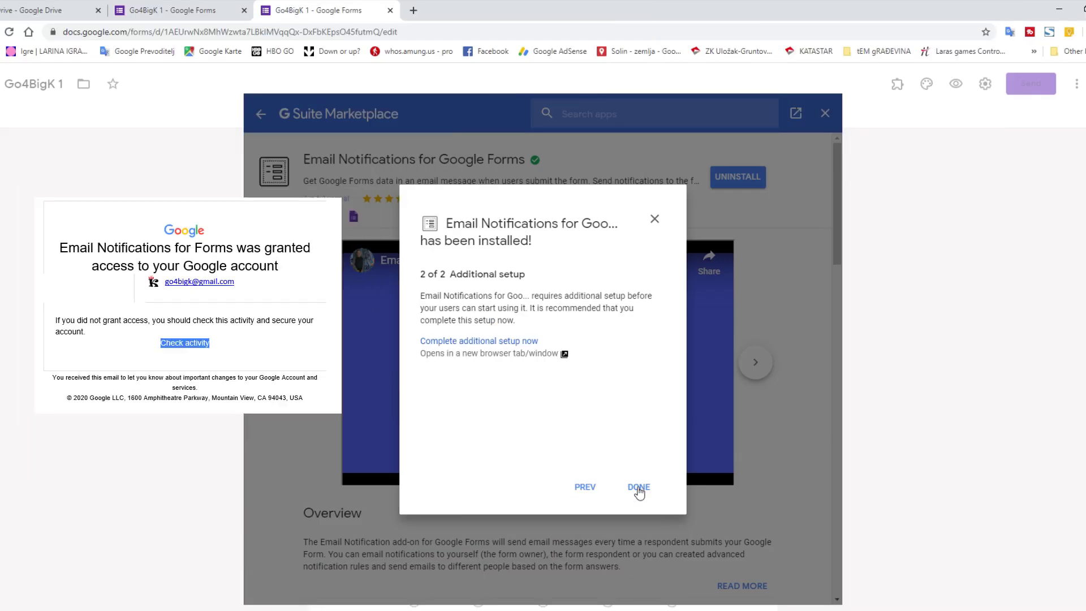
pyautogui.click(638, 489)
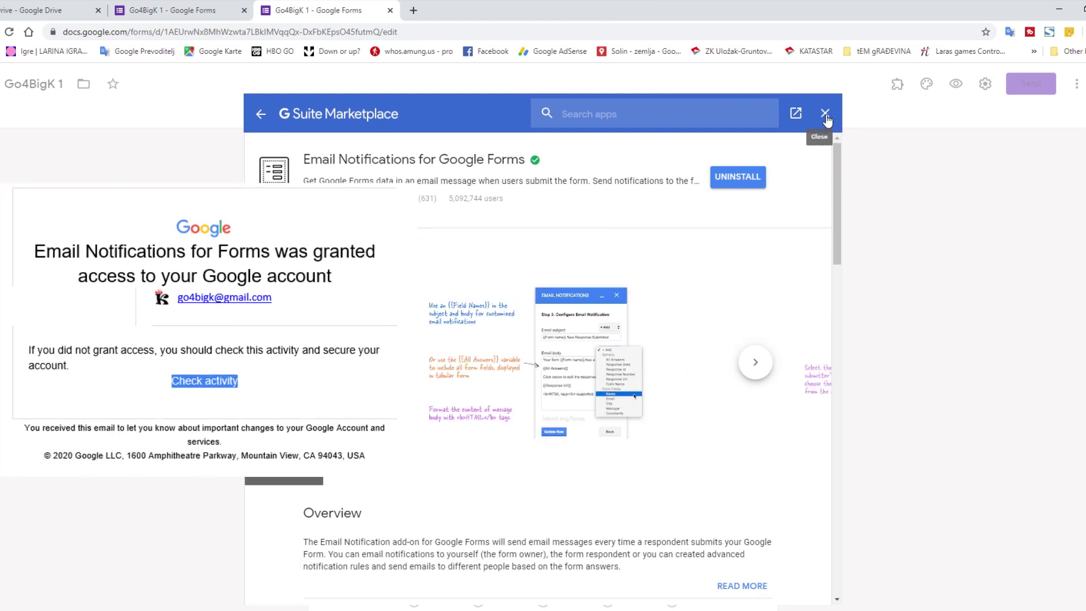
pyautogui.click(825, 114)
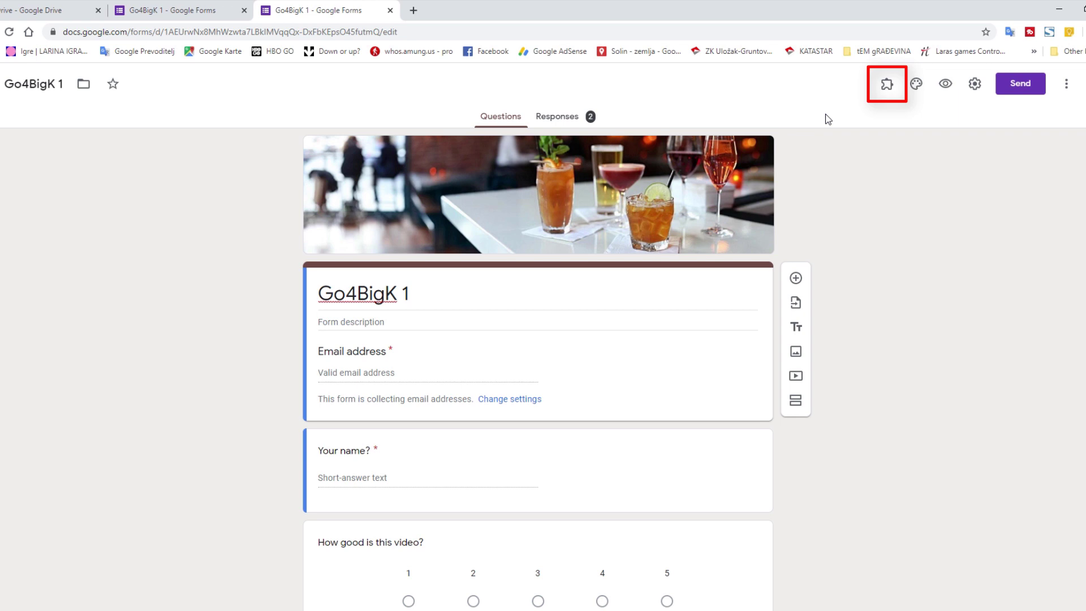
# - Close the duplicate tab and create an Email Notifications rule named 'Rule 1', then save it
pyautogui.hotkey('ctrl', 'w')
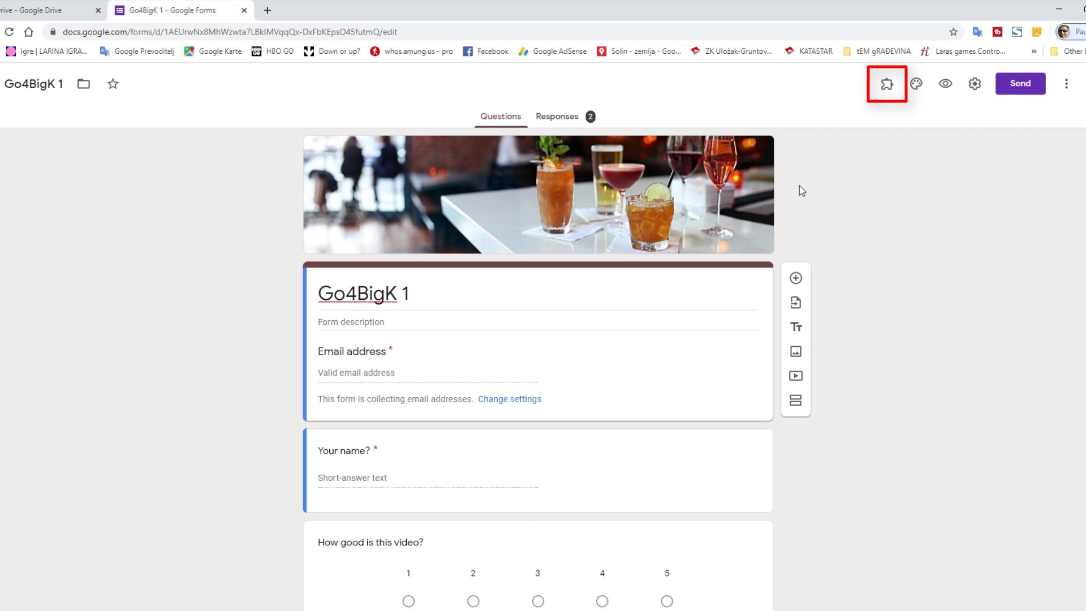
pyautogui.click(887, 84)
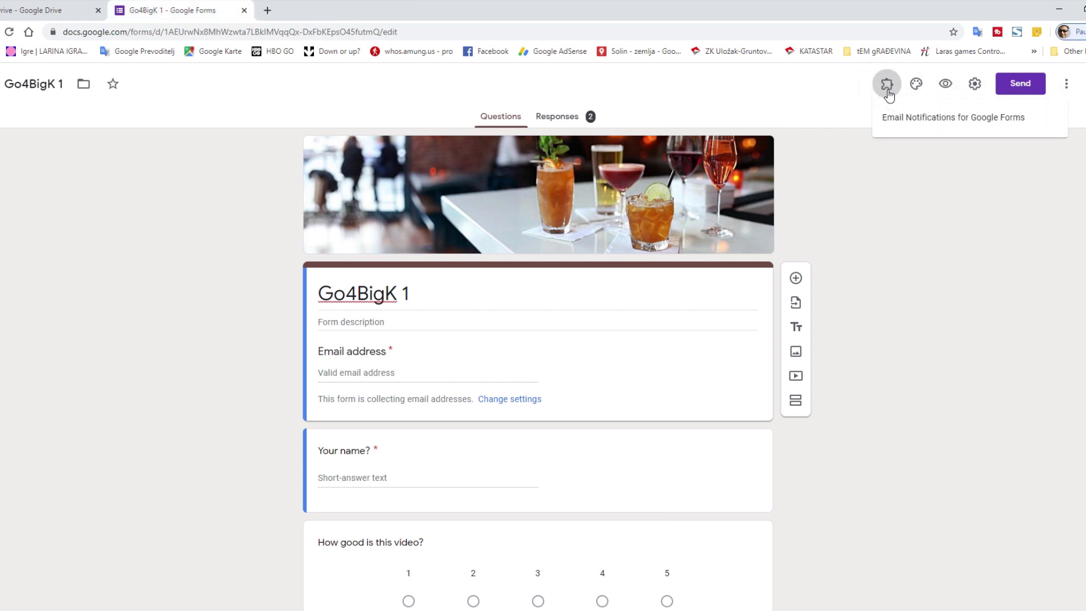
pyautogui.click(891, 123)
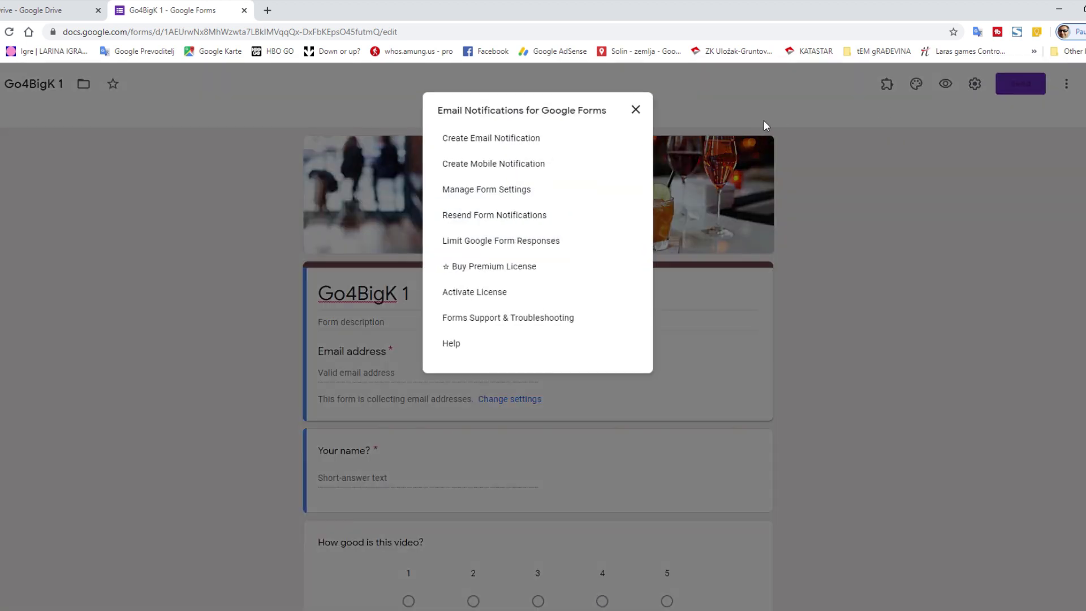
pyautogui.click(531, 139)
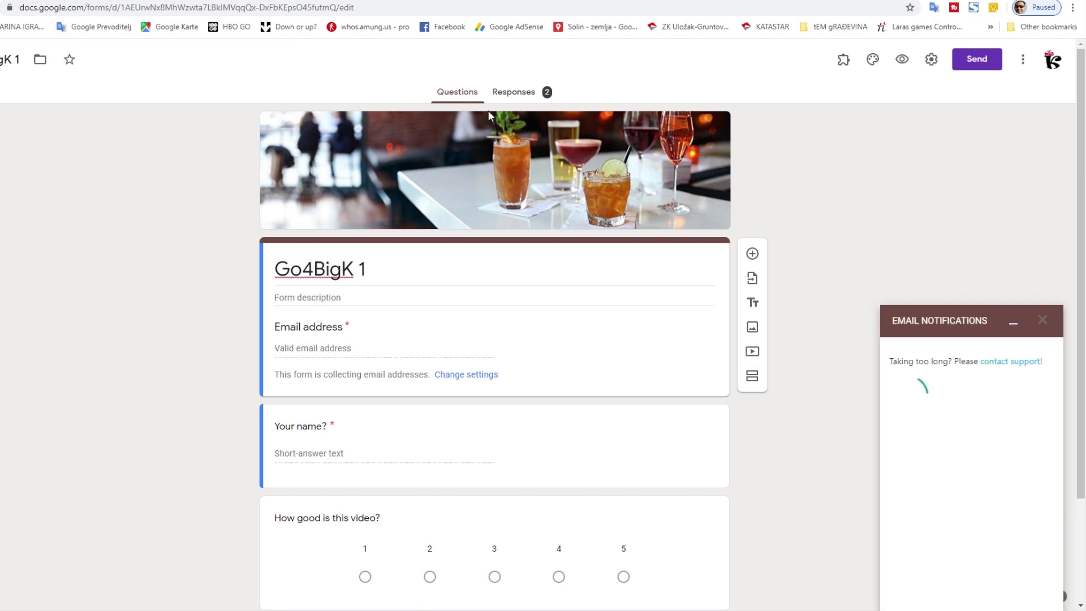
pyautogui.click(928, 399)
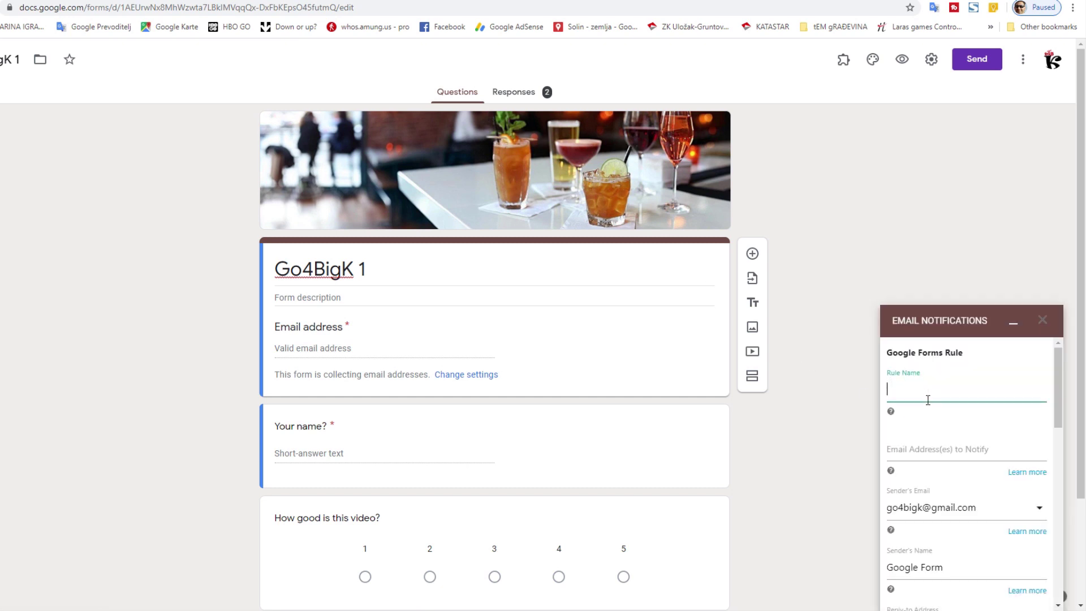
pyautogui.write('Rule 1')
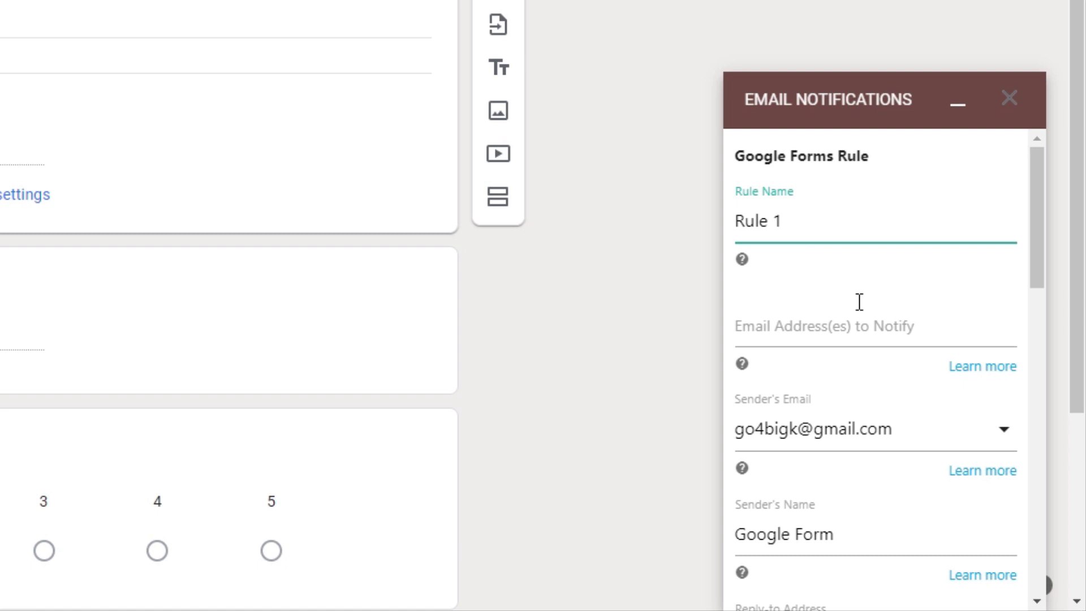
pyautogui.scroll(-8, 859, 302)
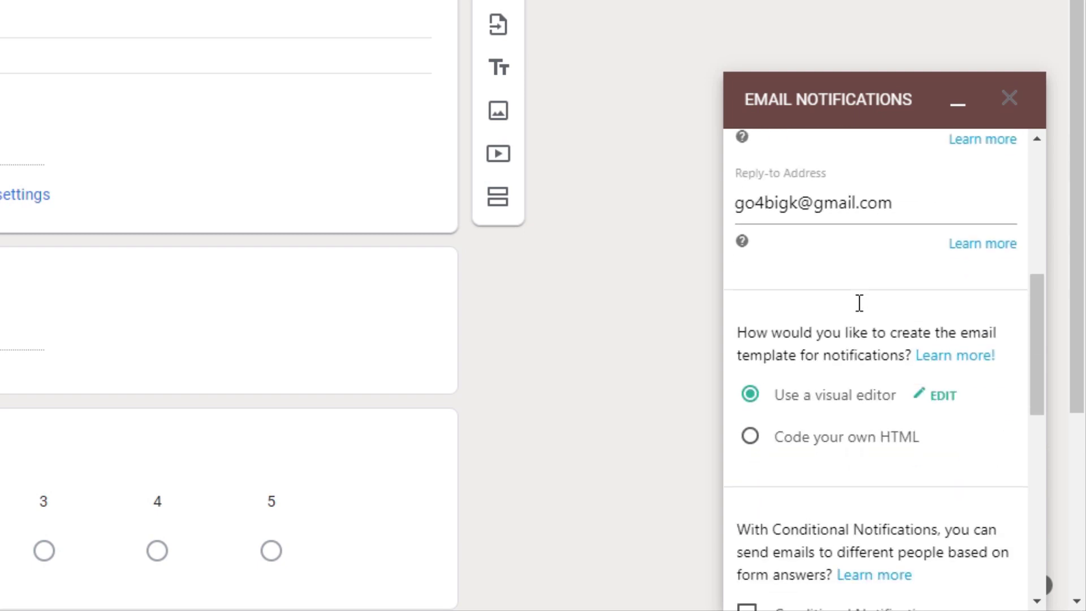
pyautogui.scroll(-10, 859, 302)
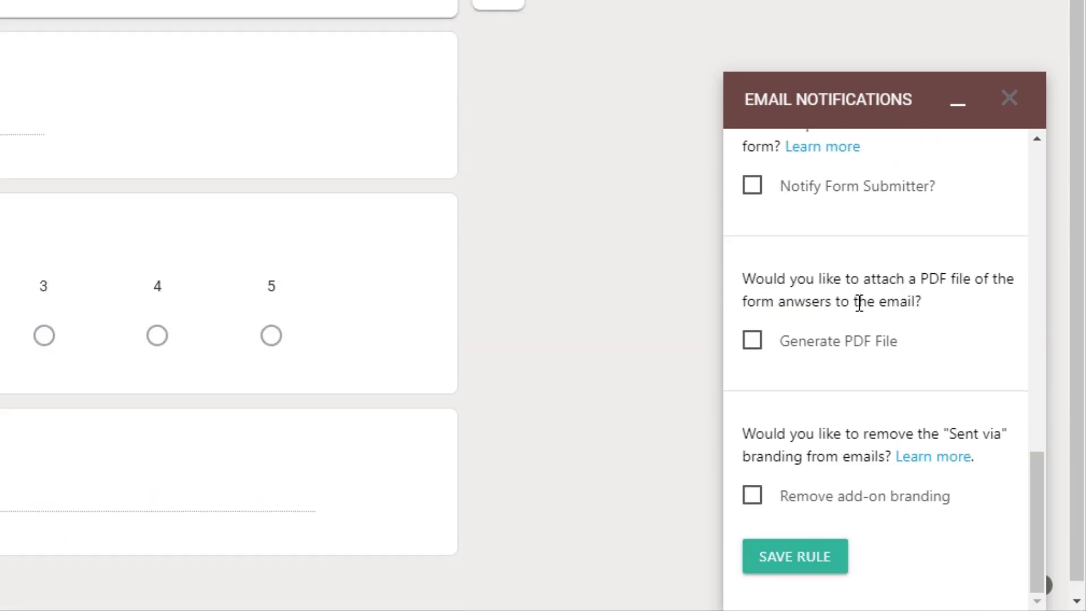
pyautogui.click(811, 559)
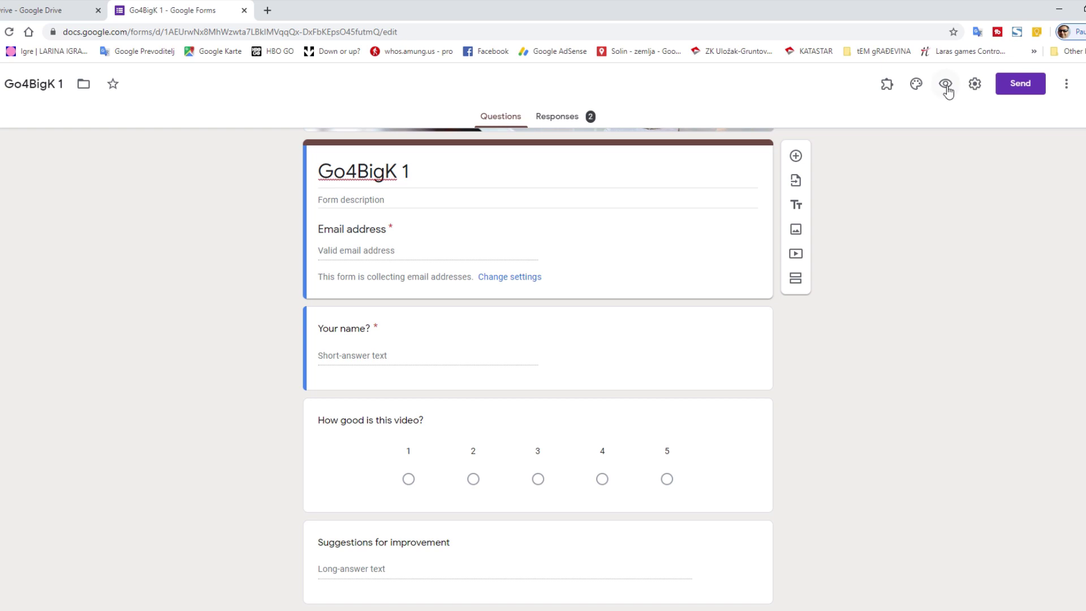
# - Preview the form and enter the suggested e-mail address and the name 'Big L'
pyautogui.click(945, 85)
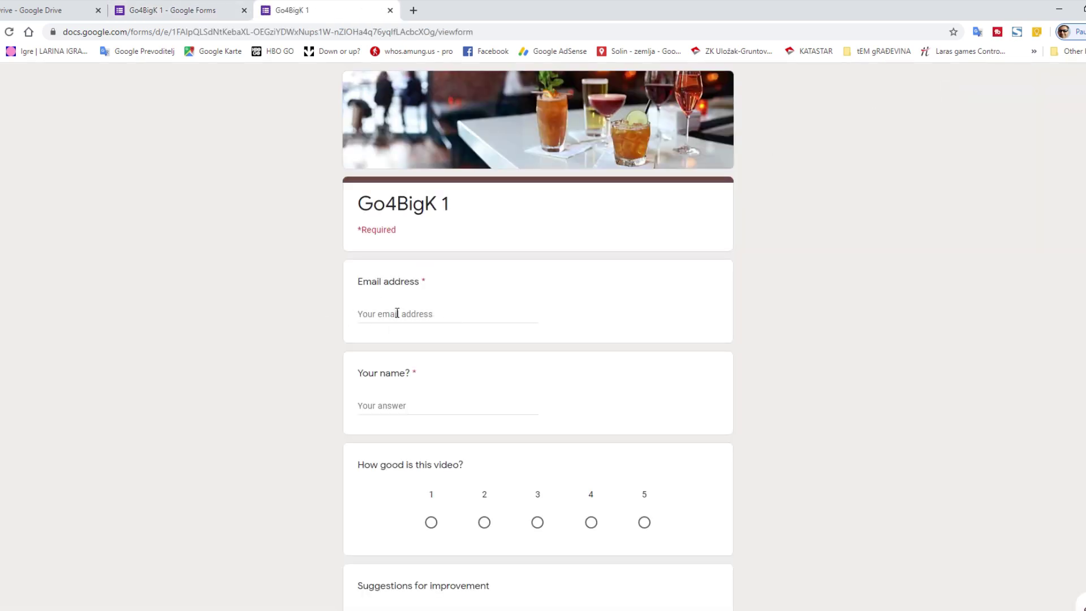
pyautogui.click(397, 313)
pyautogui.click(398, 337)
pyautogui.click(389, 406)
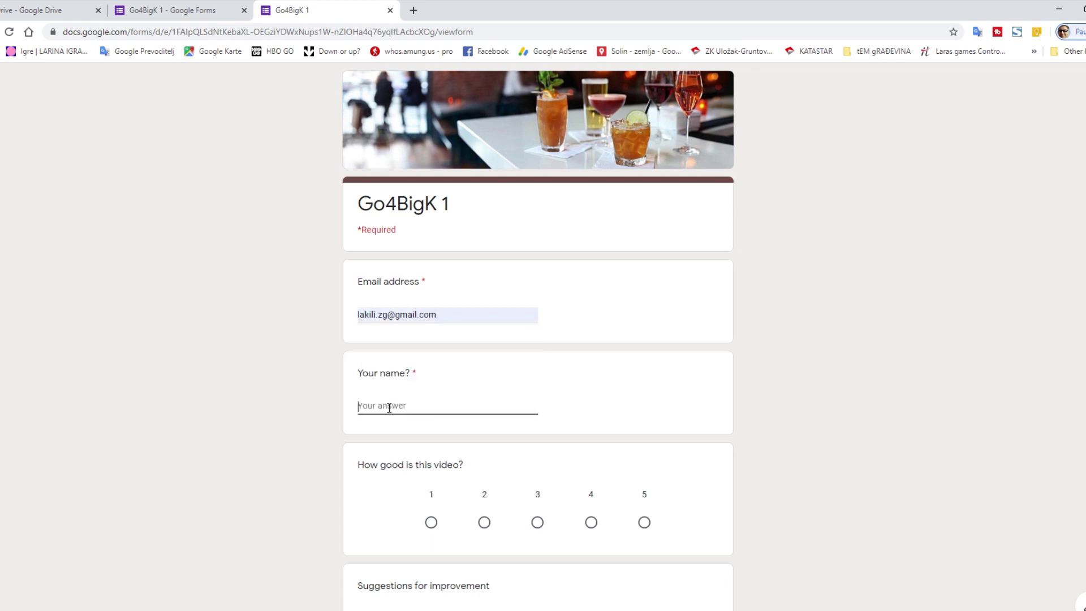
pyautogui.write('Big L')
pyautogui.press('Tab')
# - Rate the video 5, suggest 'Nice.', submit, and view the form's Responses tab
pyautogui.click(645, 523)
pyautogui.scroll(-3, 622, 497)
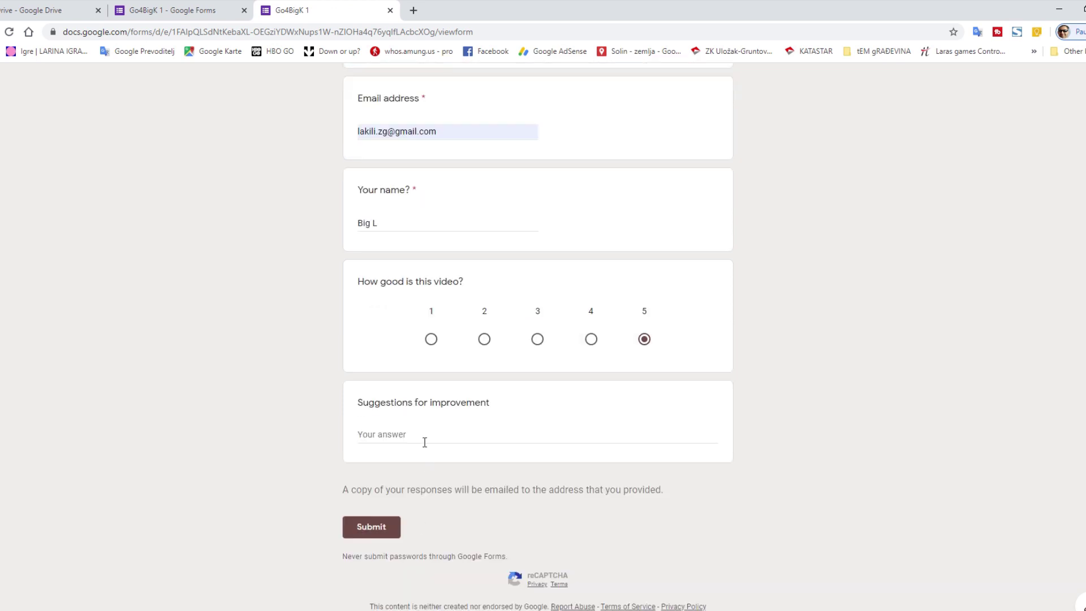
pyautogui.click(426, 440)
pyautogui.write('Nice.')
pyautogui.click(375, 526)
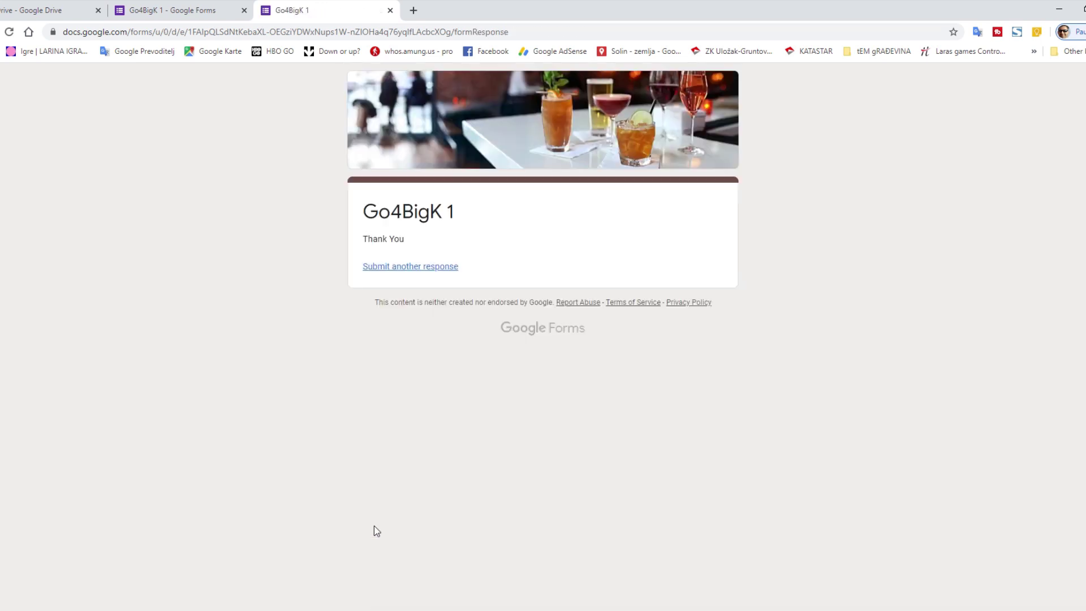
pyautogui.click(177, 11)
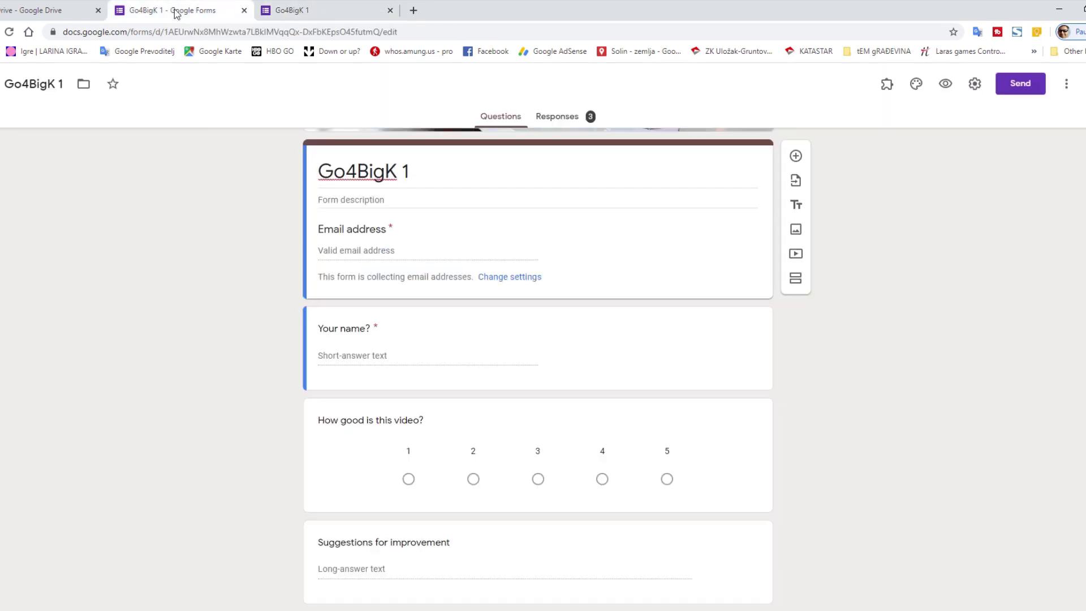
pyautogui.click(558, 119)
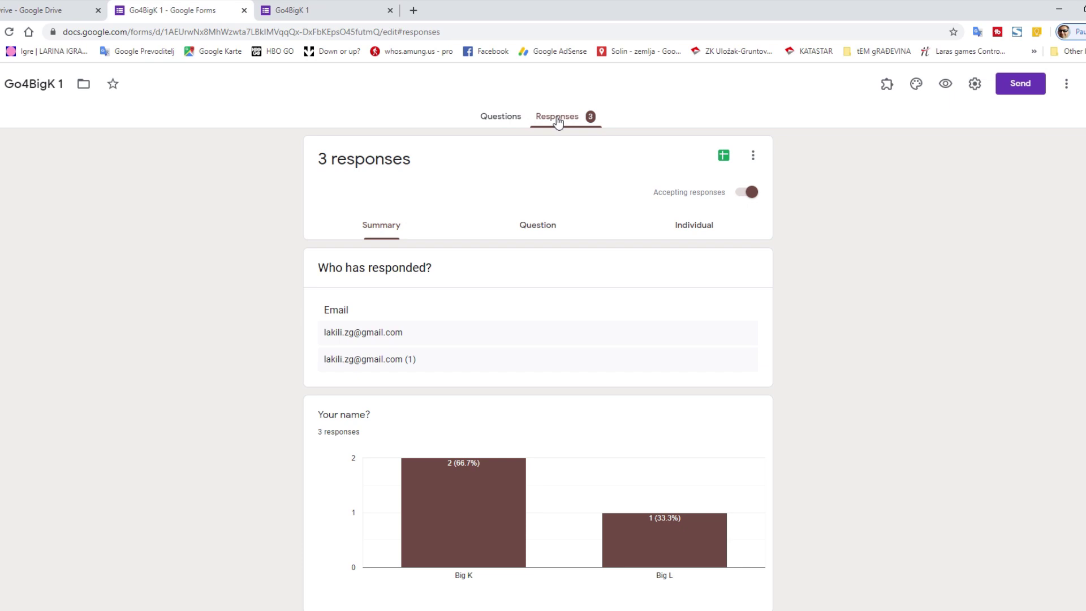
# - In Outlook, read the Google Forms and add-on new-response emails, then the submitter's receipt
pyautogui.hotkey('alt', 'Tab')
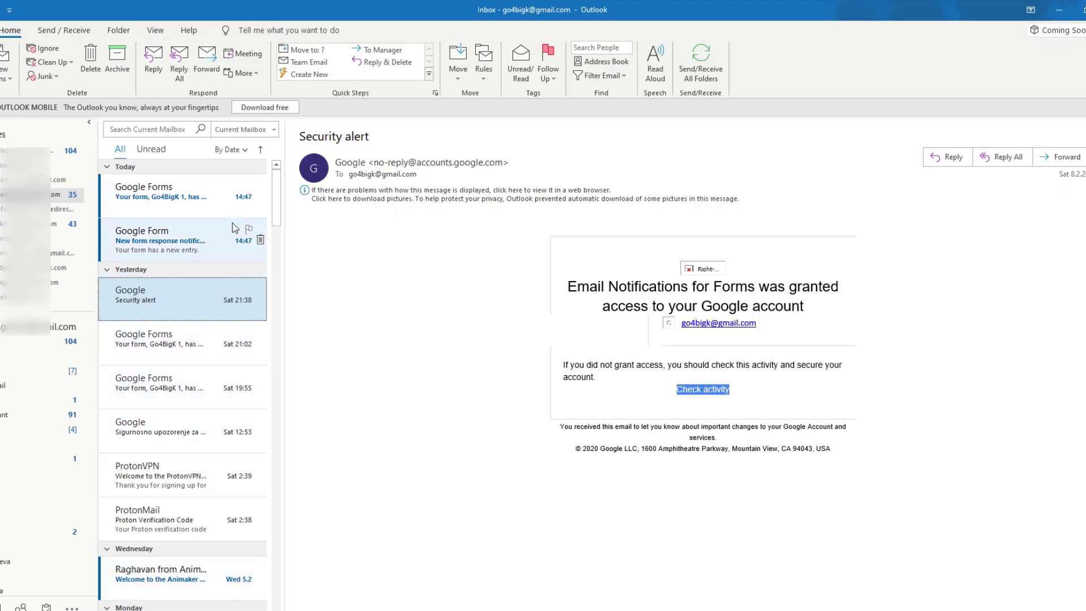
pyautogui.click(222, 198)
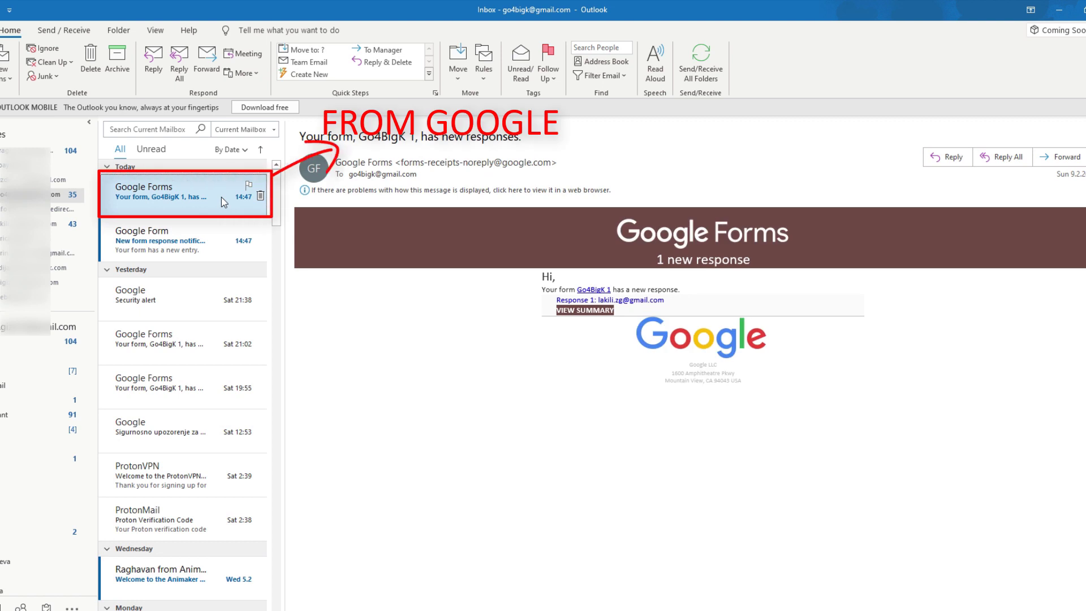
pyautogui.click(213, 242)
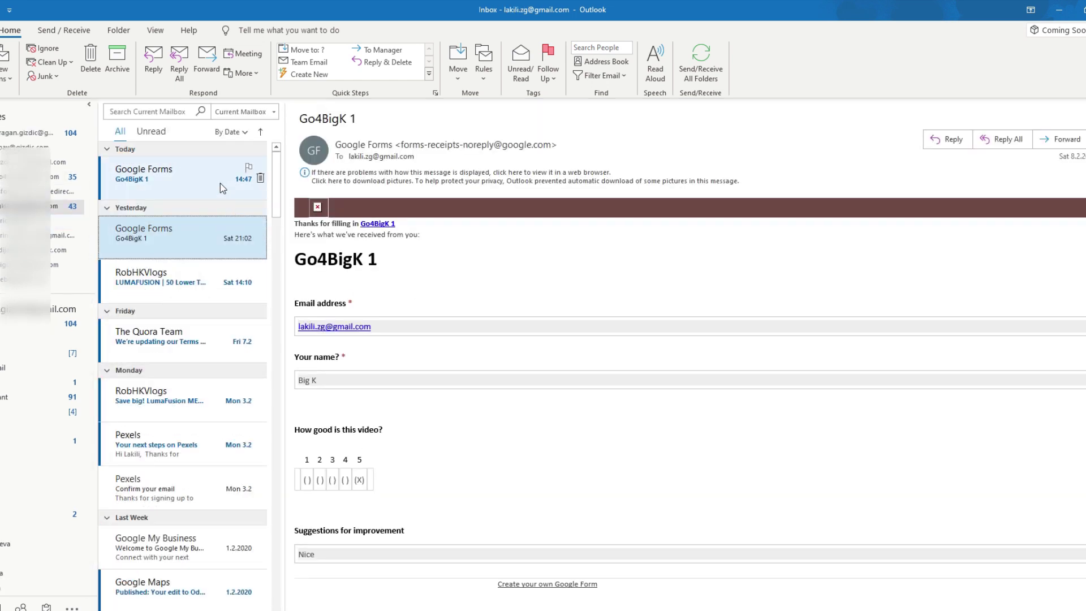
pyautogui.click(219, 183)
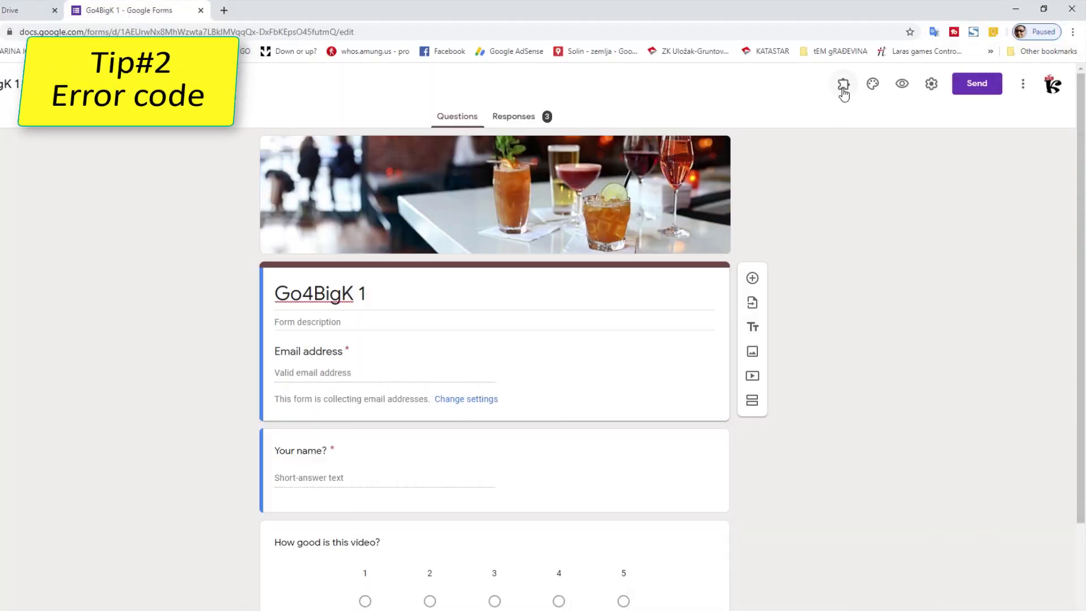
# - Open Rule 1 for editing in the Email Notifications add-on, then open a Chrome incognito window
pyautogui.click(842, 83)
pyautogui.click(854, 119)
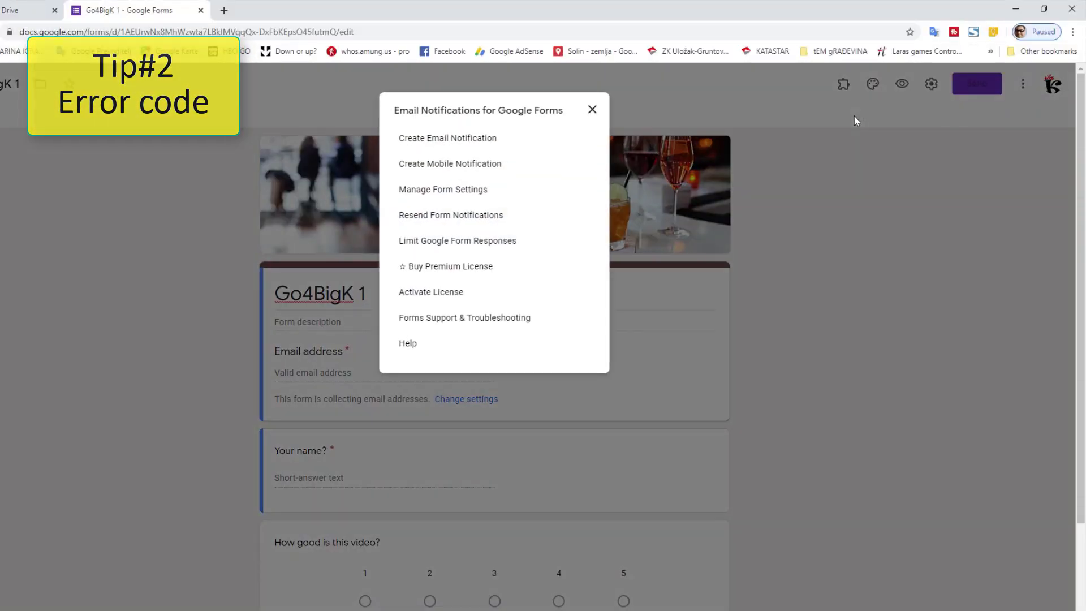
pyautogui.click(475, 139)
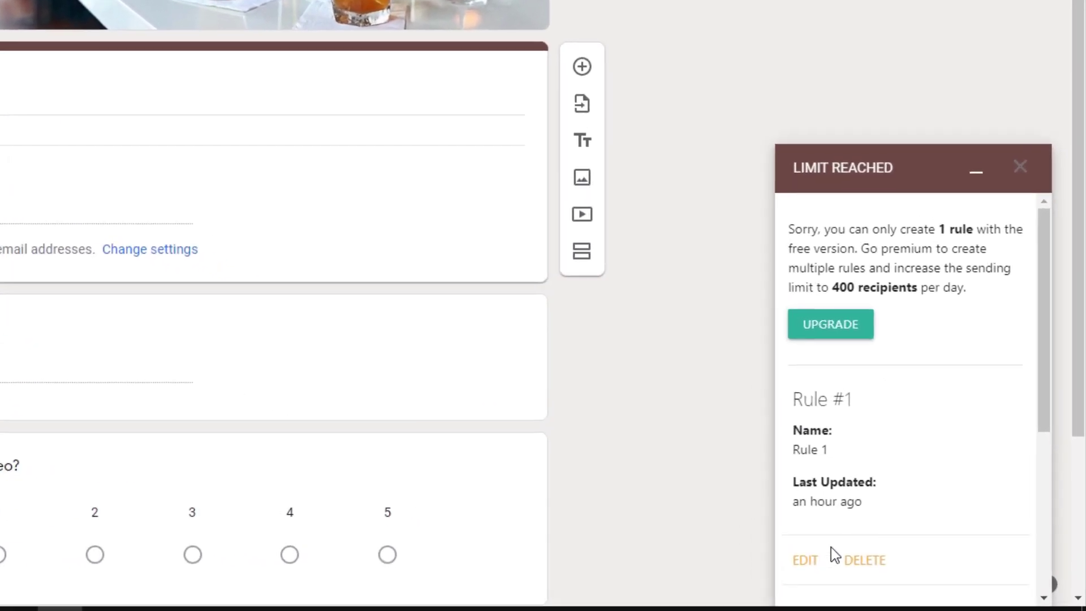
pyautogui.click(867, 592)
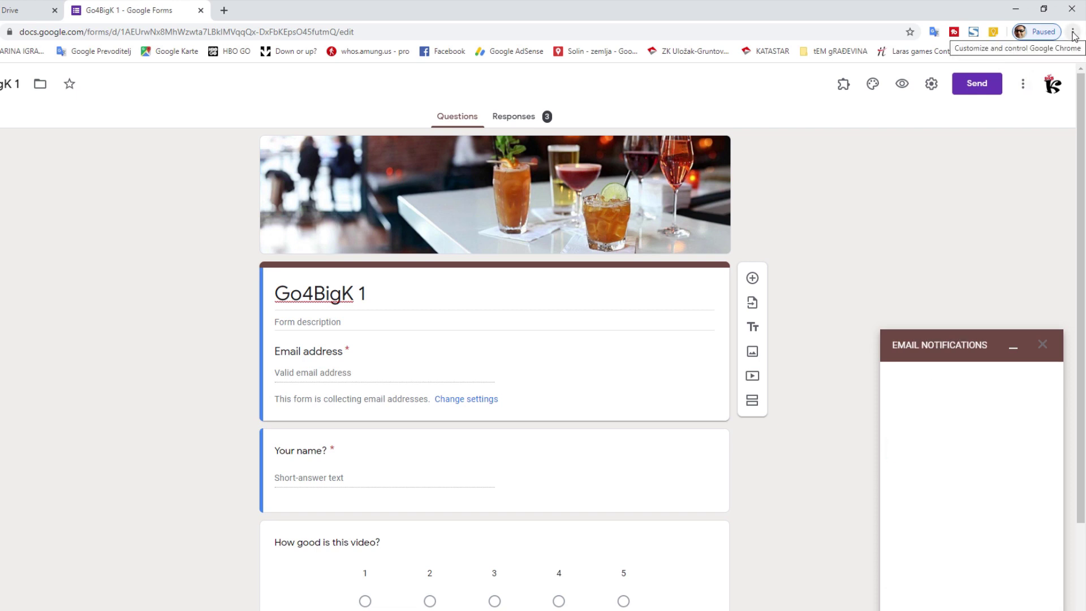
pyautogui.click(1072, 32)
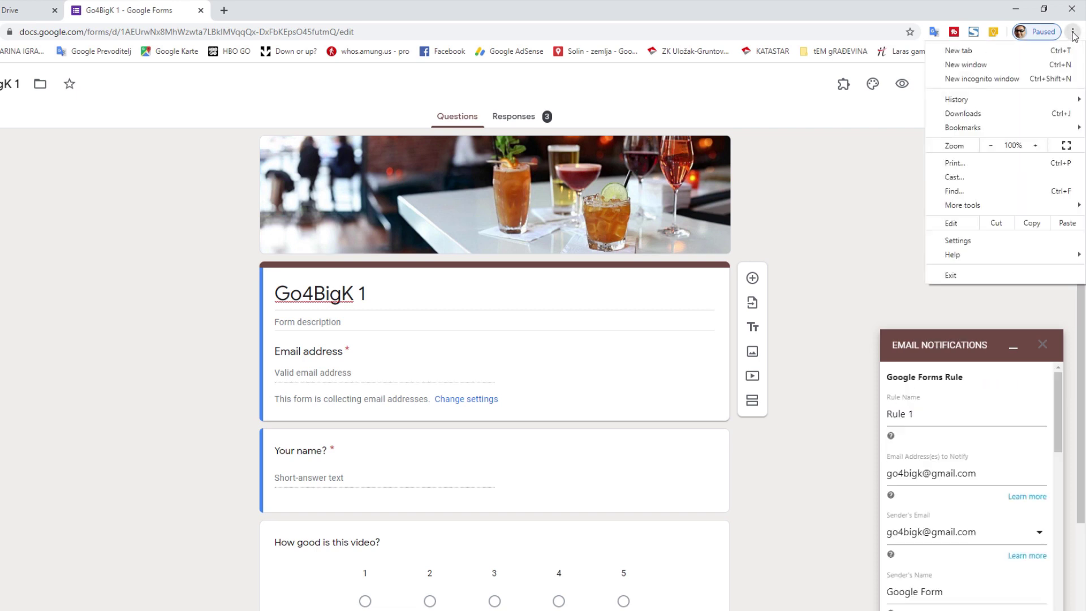
pyautogui.click(1044, 86)
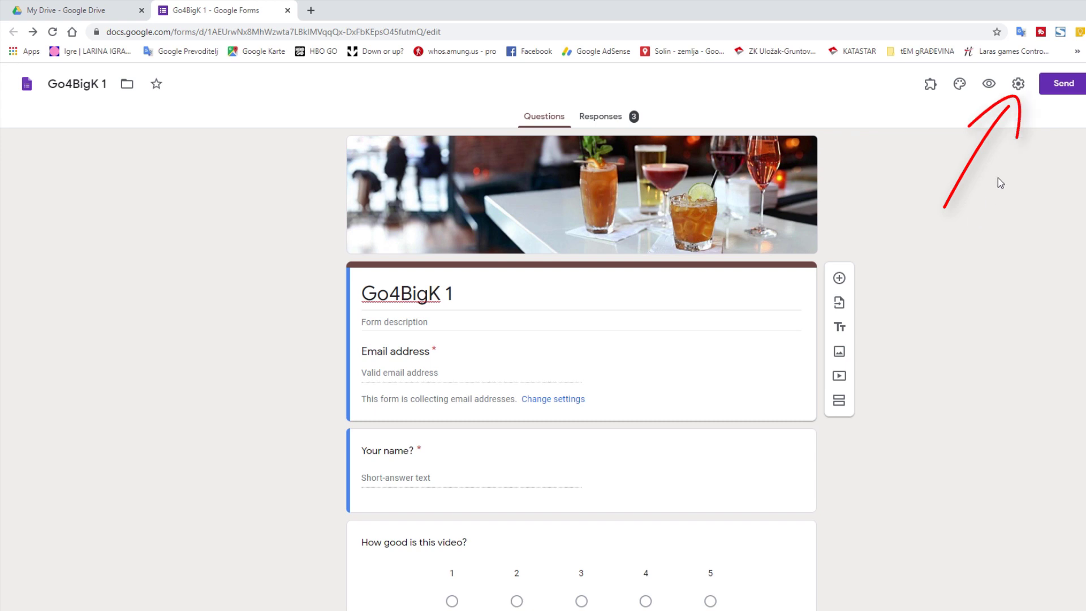
# - Turn off Collect email addresses in the form settings and save
pyautogui.click(1017, 85)
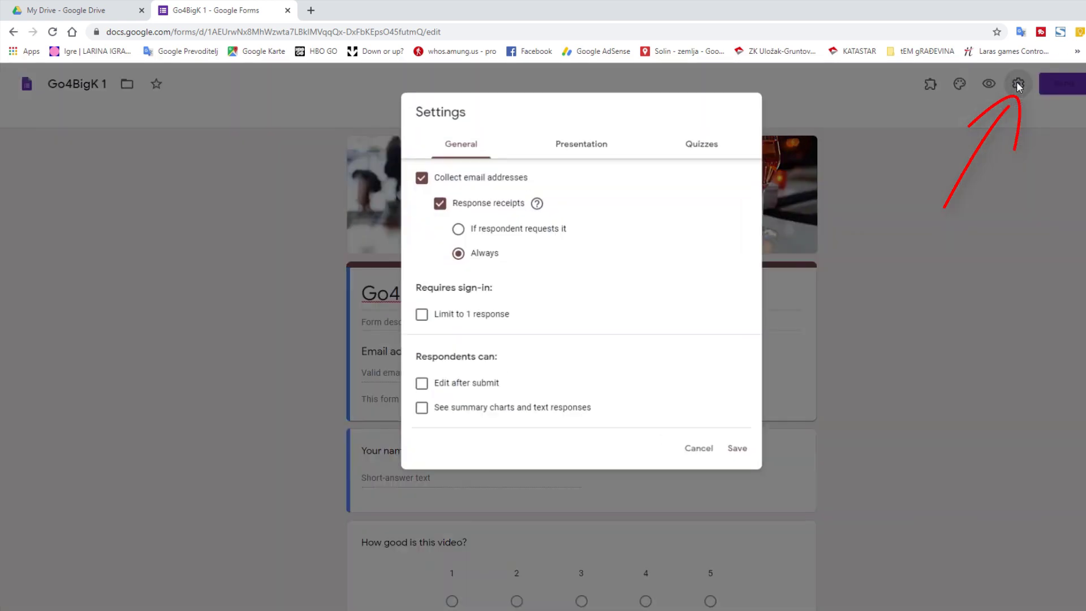
pyautogui.click(421, 178)
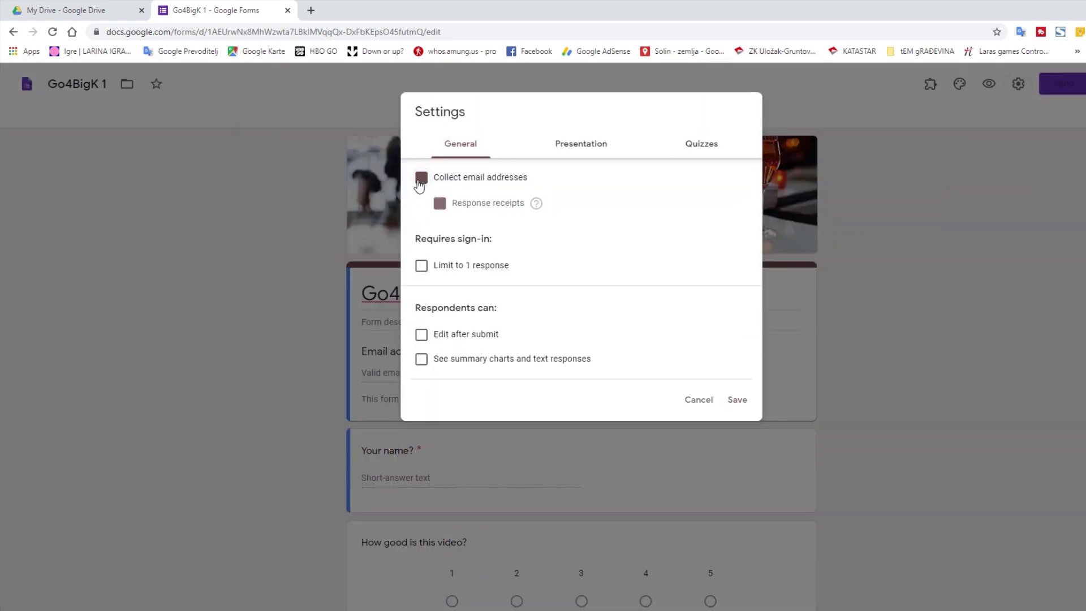
pyautogui.click(737, 400)
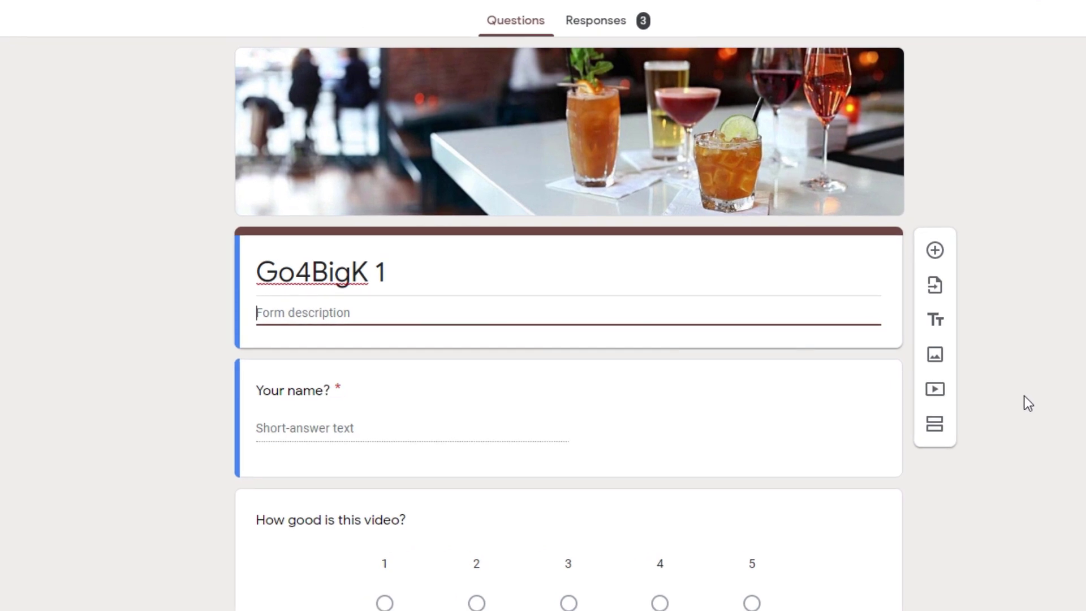
# - Add a short-answer question titled 'Your Email'
pyautogui.click(934, 250)
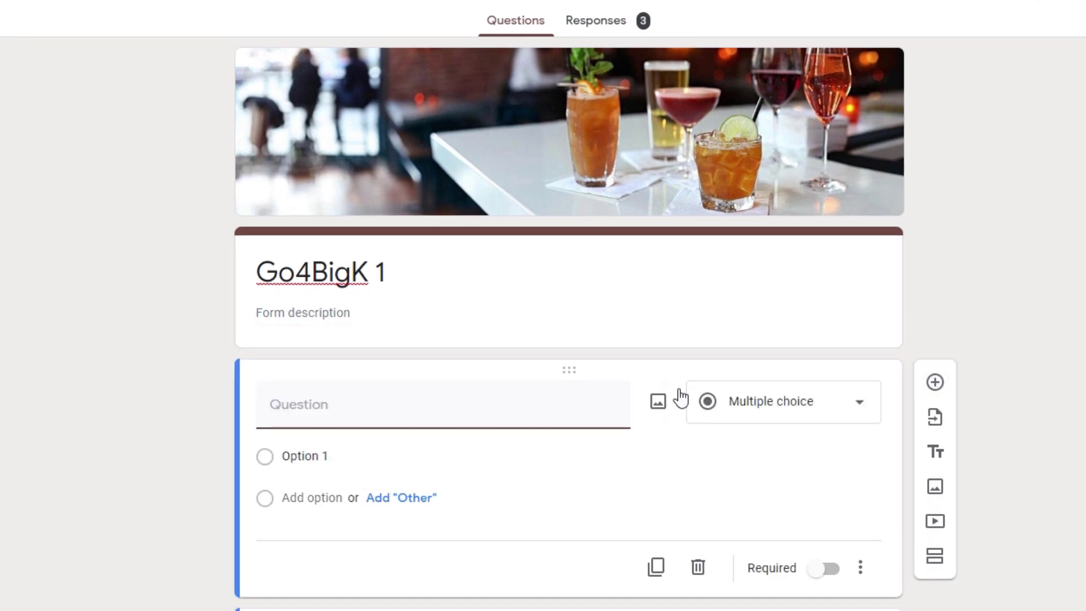
pyautogui.click(756, 402)
pyautogui.click(761, 233)
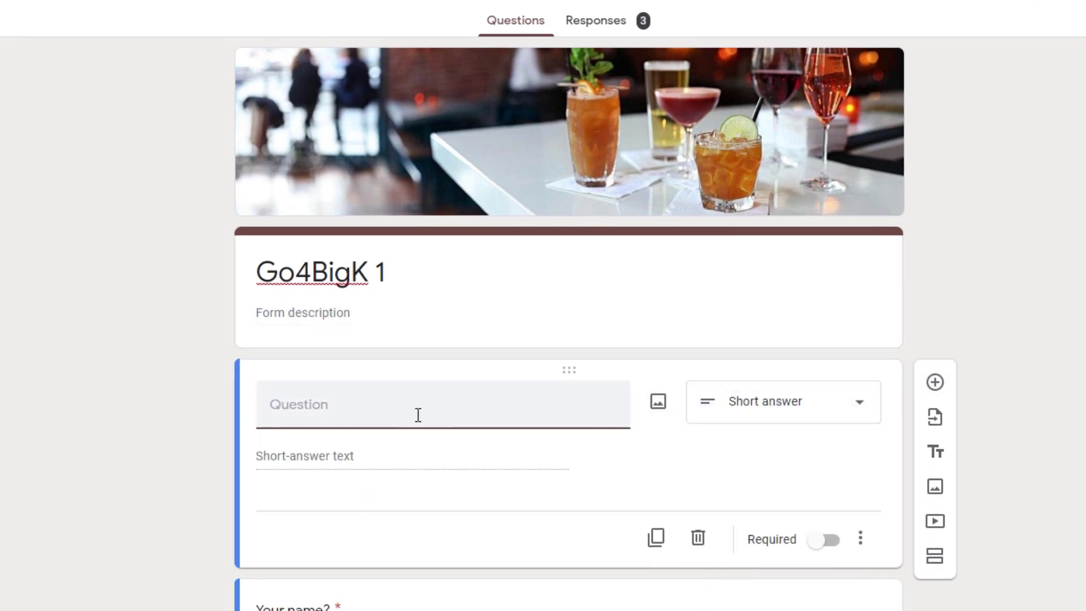
pyautogui.write('Your Email')
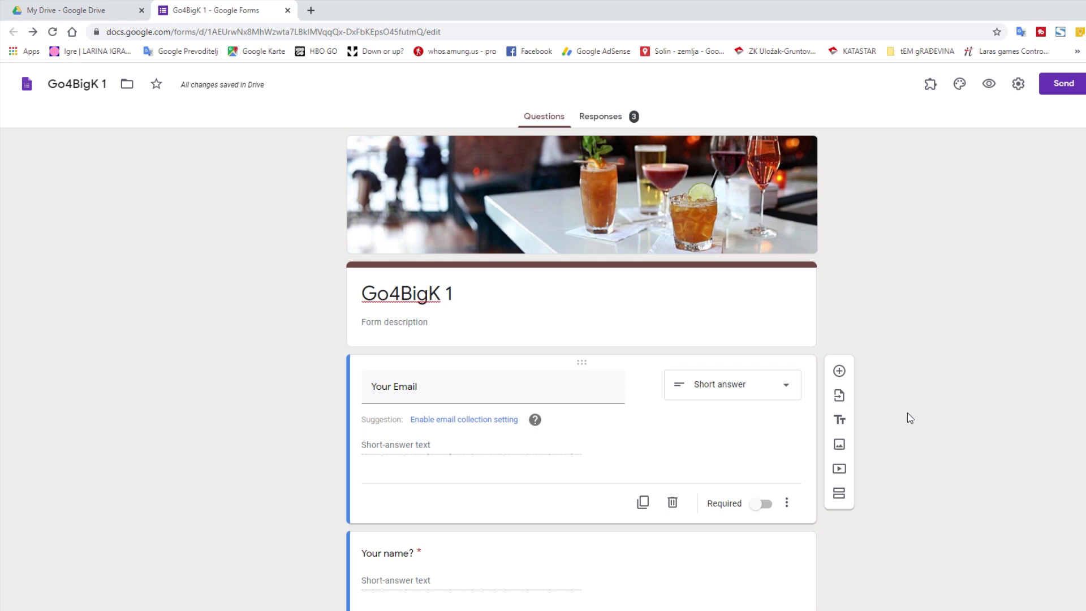
# - Open Rule 1 for editing in the Email Notifications add-on
pyautogui.click(930, 85)
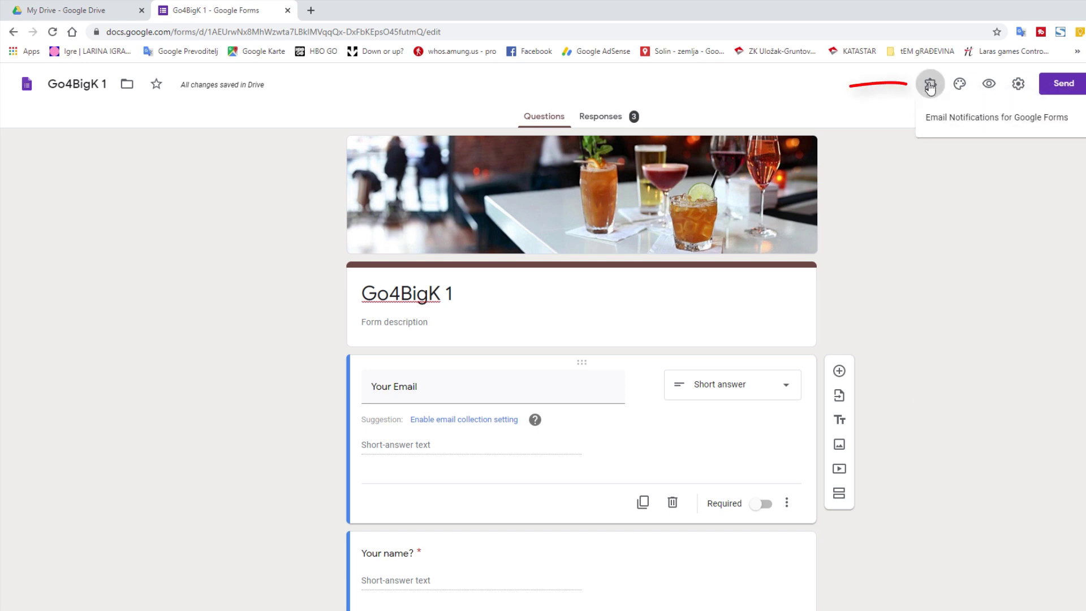
pyautogui.click(942, 123)
pyautogui.click(567, 139)
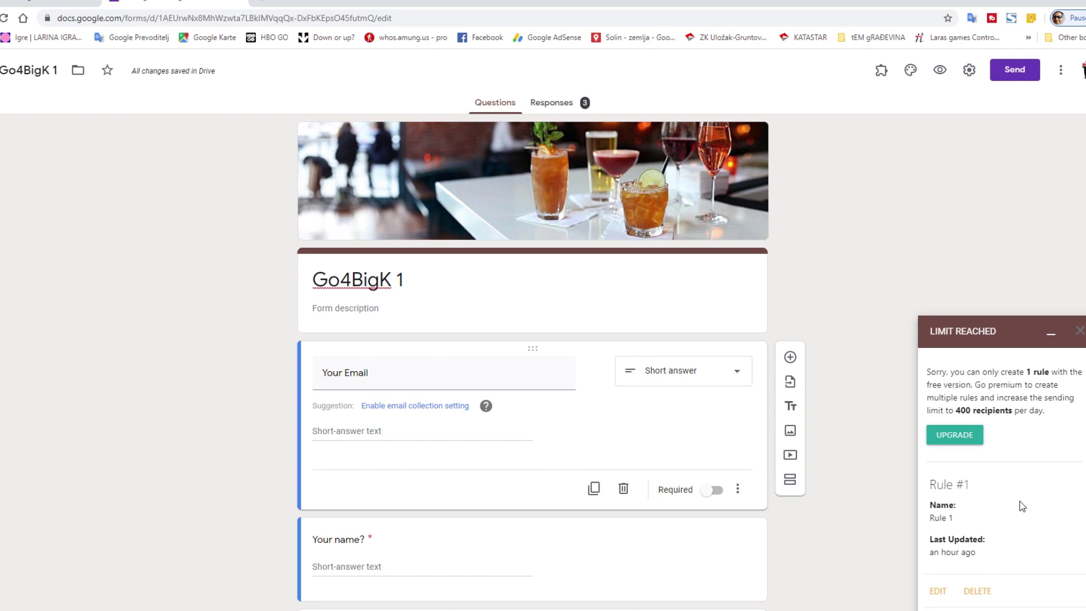
pyautogui.click(938, 590)
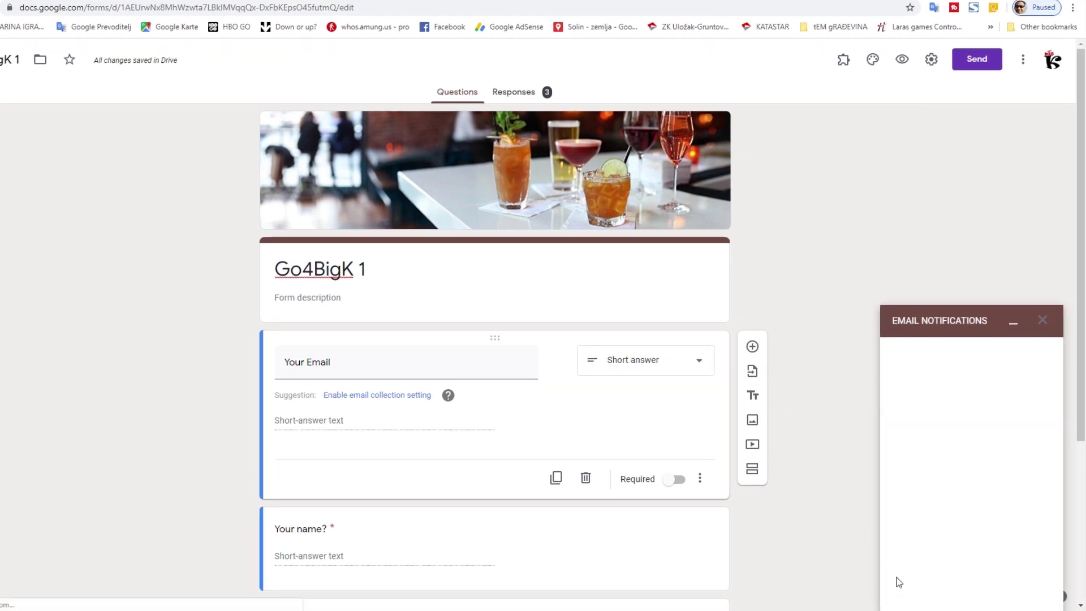
pyautogui.scroll(-2, 969, 476)
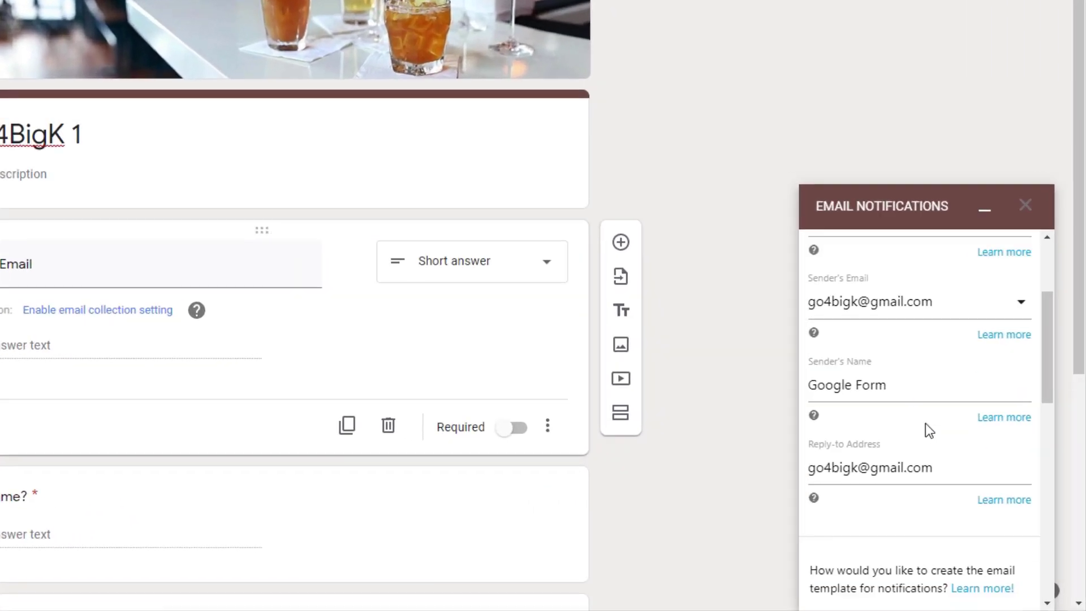
pyautogui.scroll(-6, 925, 430)
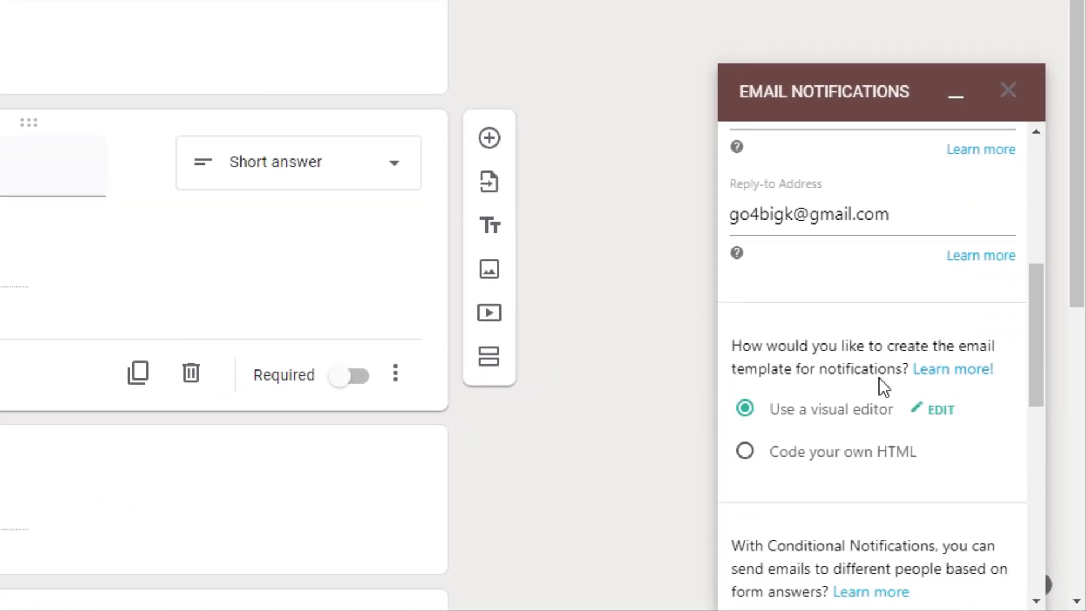
pyautogui.scroll(-5, 878, 390)
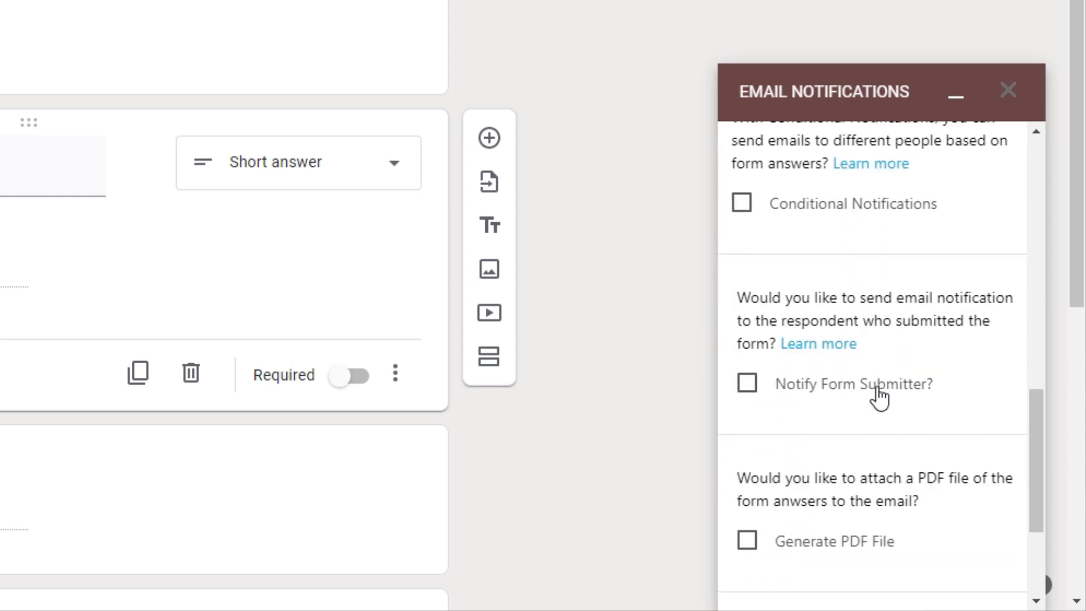
# - Enable Notify Form Submitter using the 'Your Email' question and save the rule
pyautogui.click(745, 257)
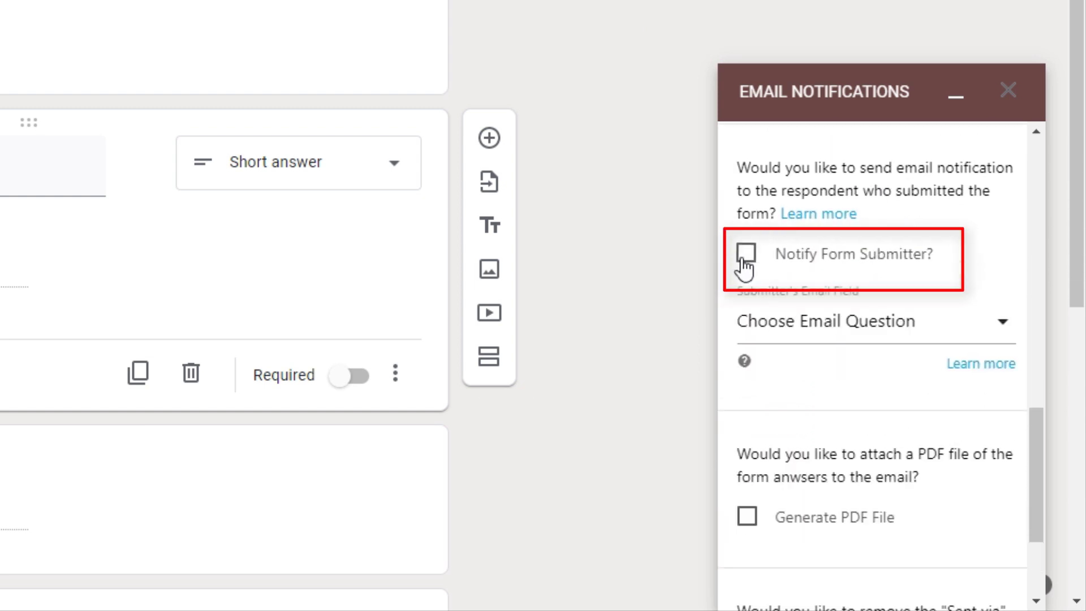
pyautogui.click(865, 331)
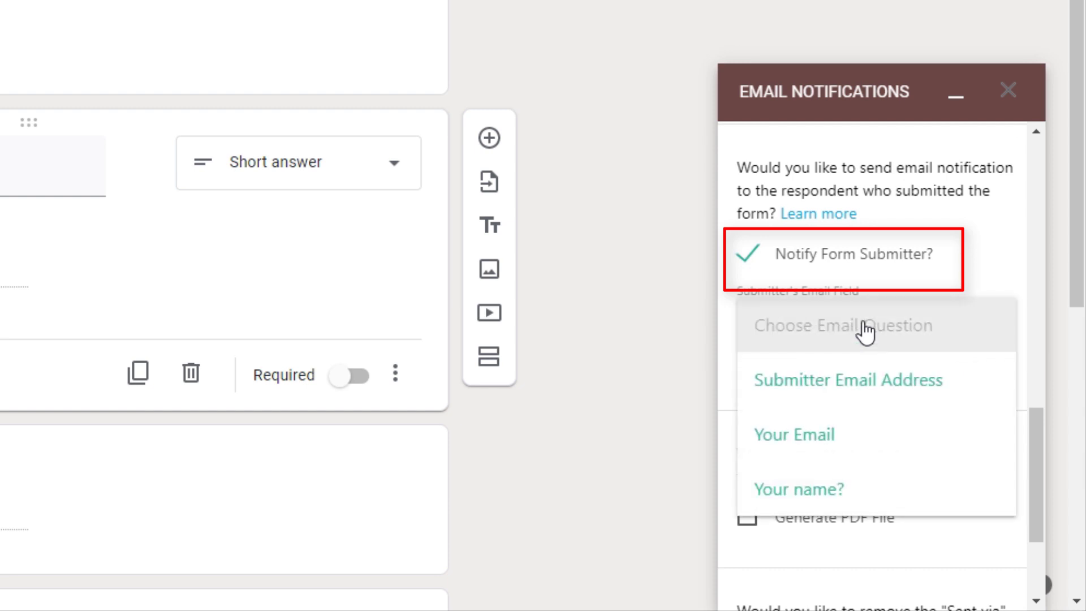
pyautogui.click(862, 447)
pyautogui.scroll(-3, 789, 458)
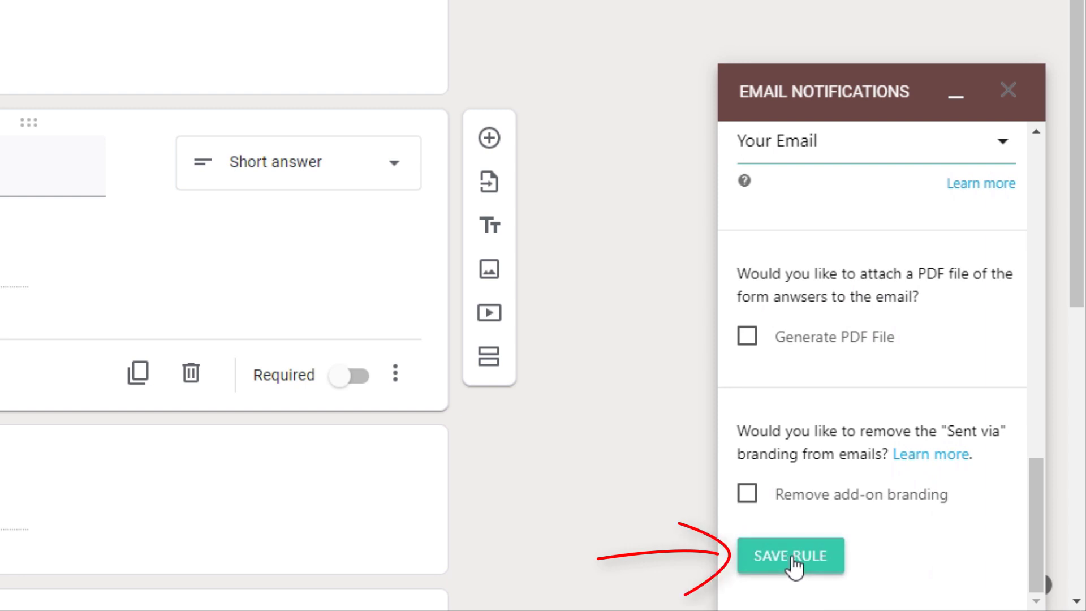
pyautogui.click(792, 560)
pyautogui.click(1008, 89)
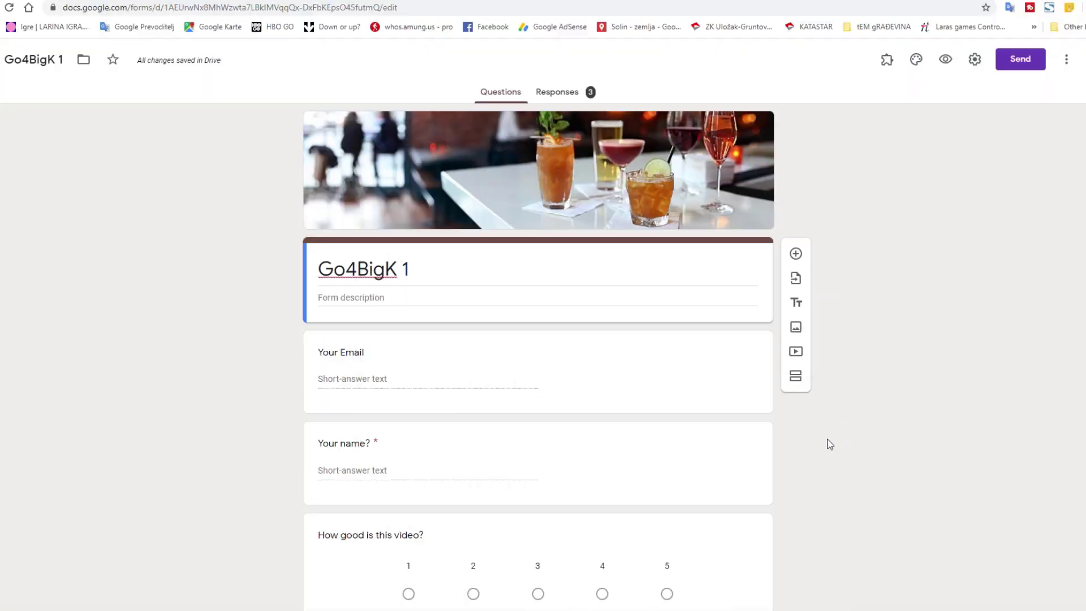
# - Add a new first section with a short-answer question titled 'Password?'
pyautogui.click(713, 273)
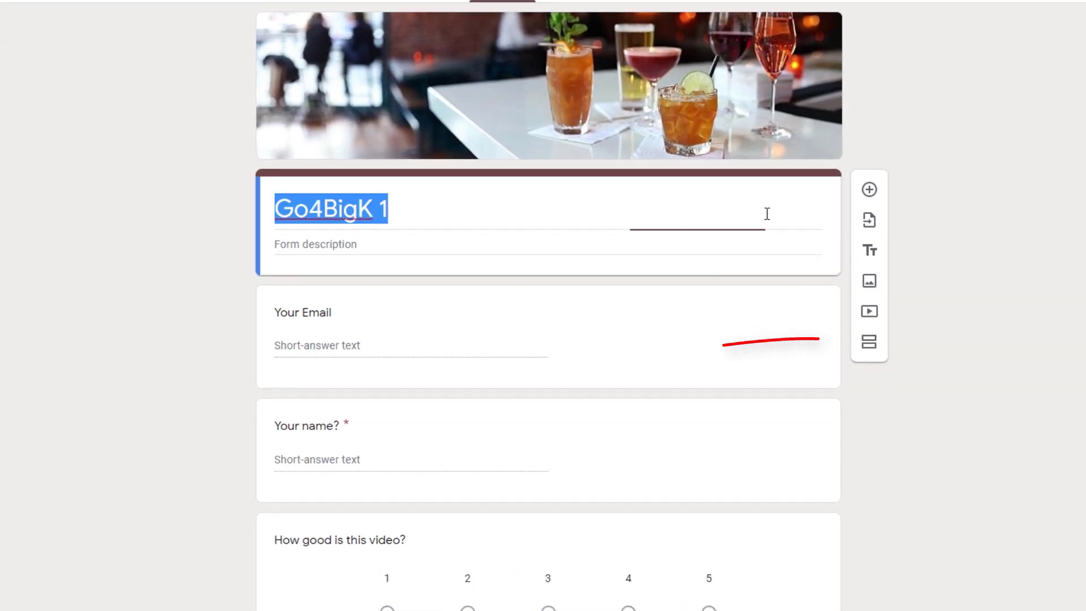
pyautogui.click(869, 346)
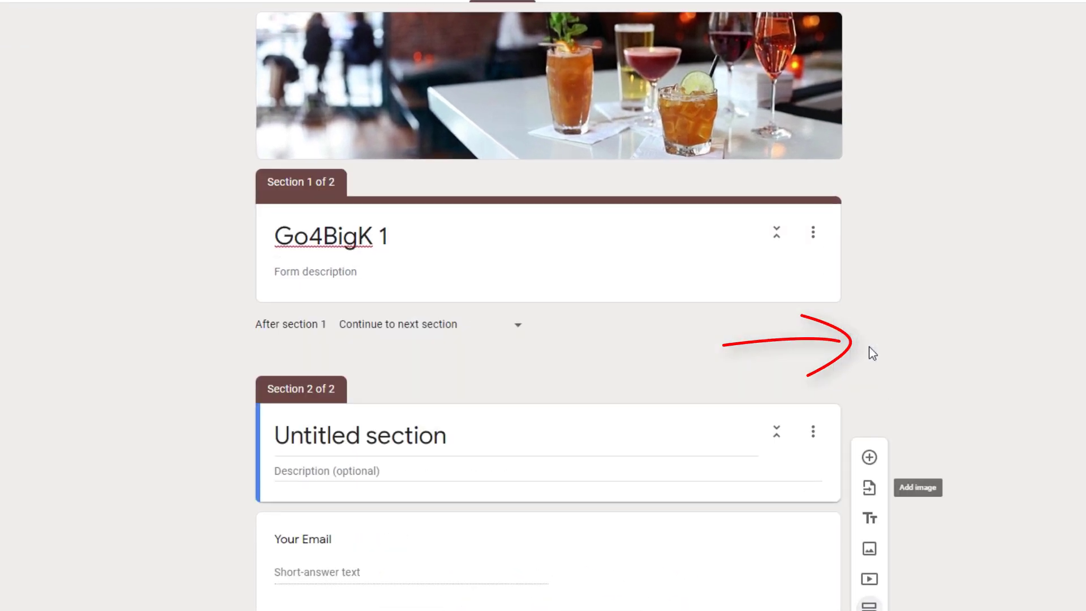
pyautogui.click(818, 258)
pyautogui.click(868, 187)
pyautogui.click(807, 358)
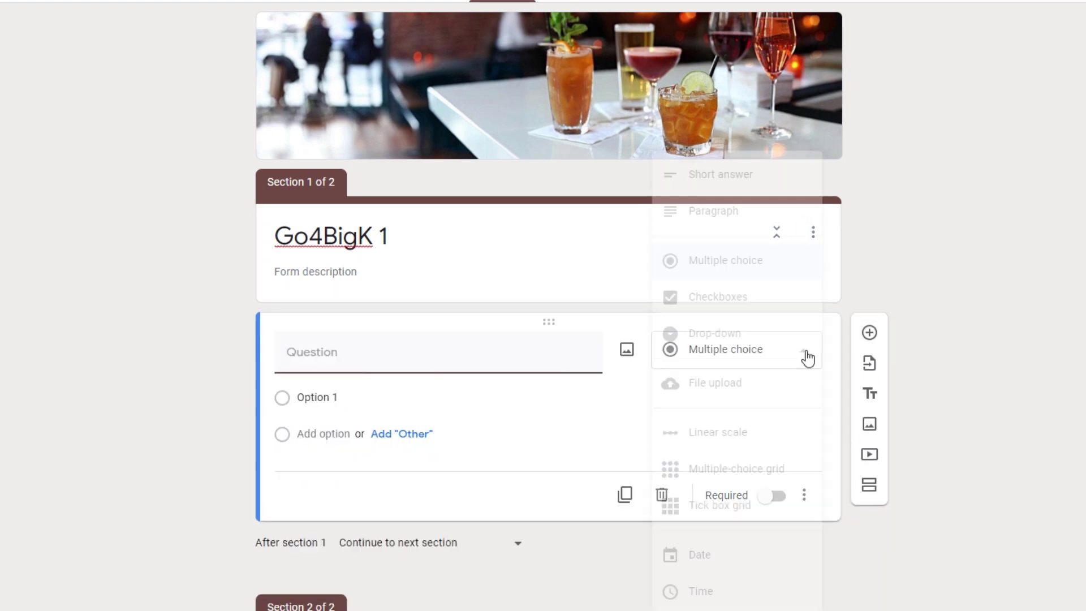
pyautogui.click(752, 175)
pyautogui.click(409, 358)
pyautogui.write('Password')
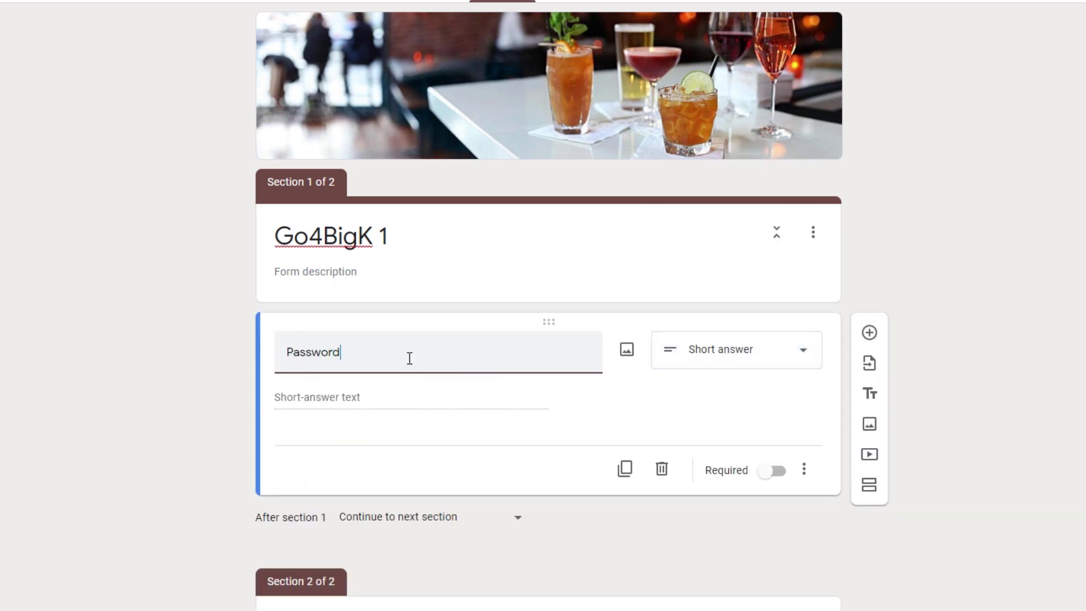
# - Make Password? required with Regular expression › Matches response validation, then start entering the pattern
pyautogui.click(767, 476)
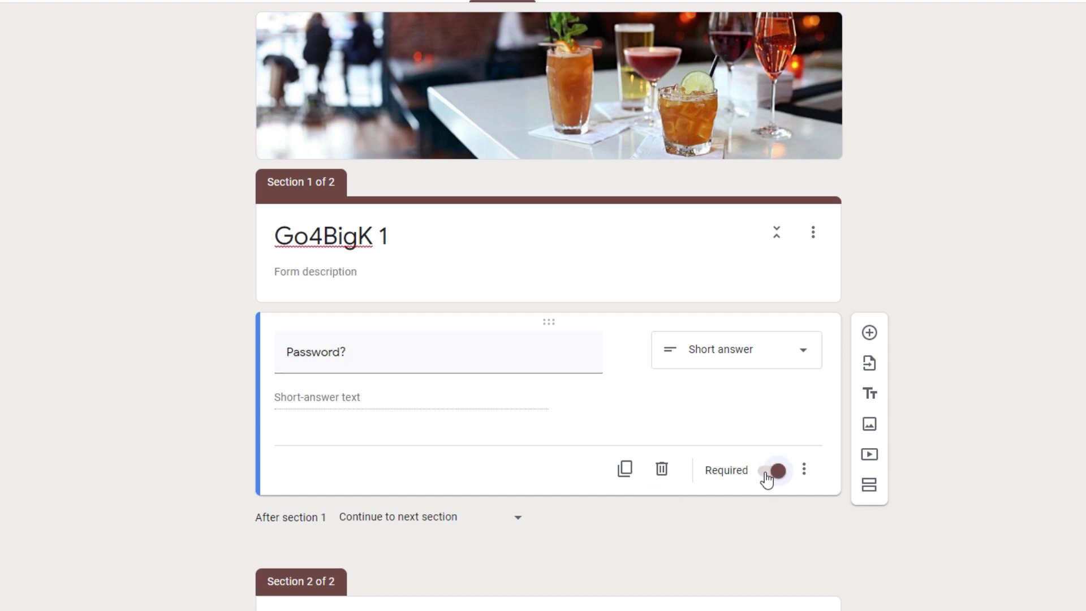
pyautogui.click(802, 476)
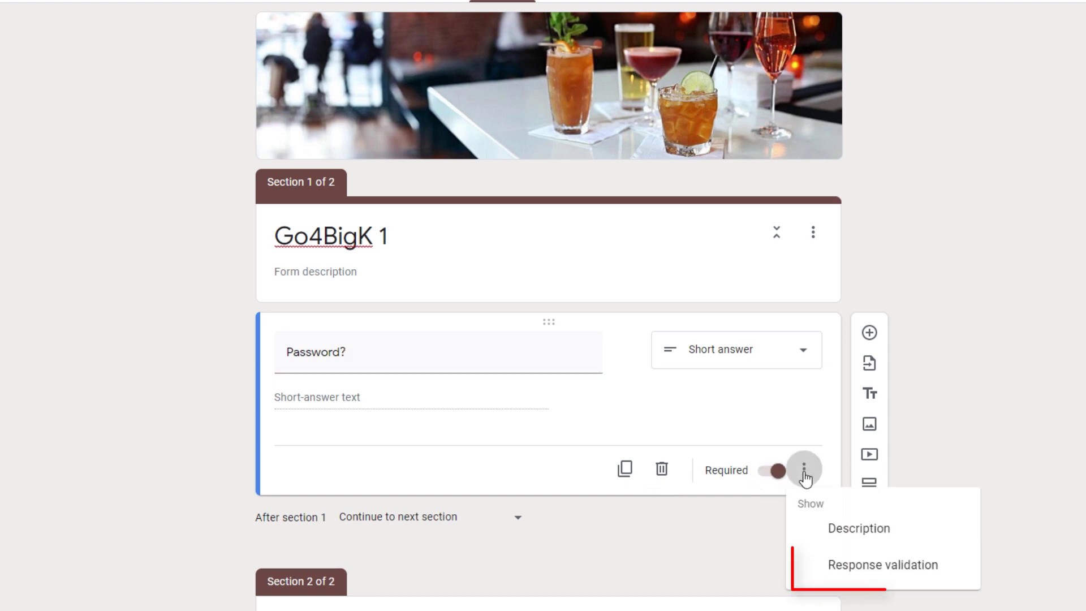
pyautogui.click(845, 571)
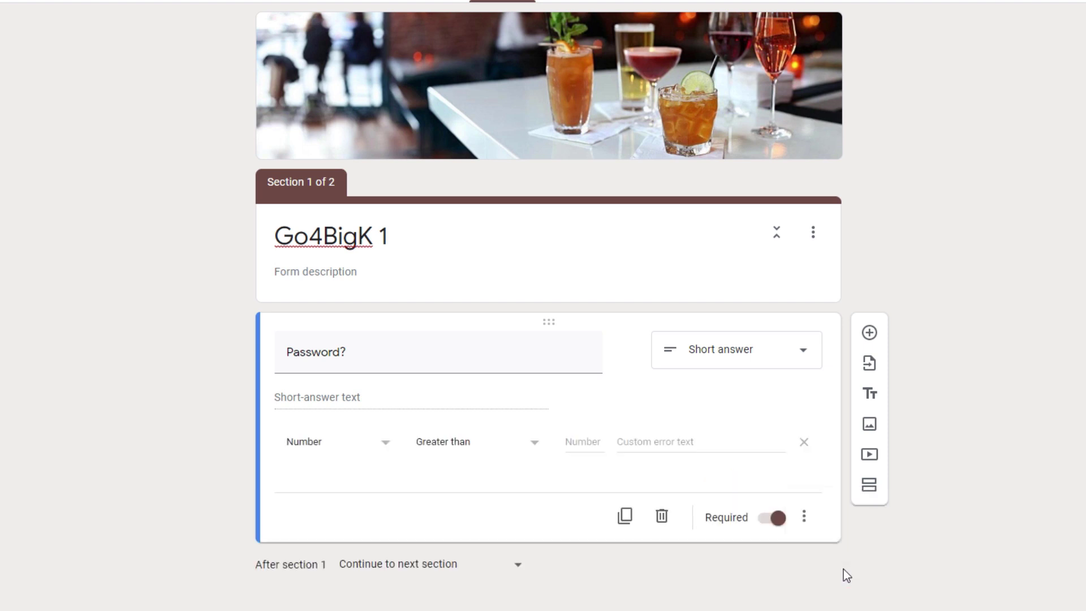
pyautogui.click(384, 447)
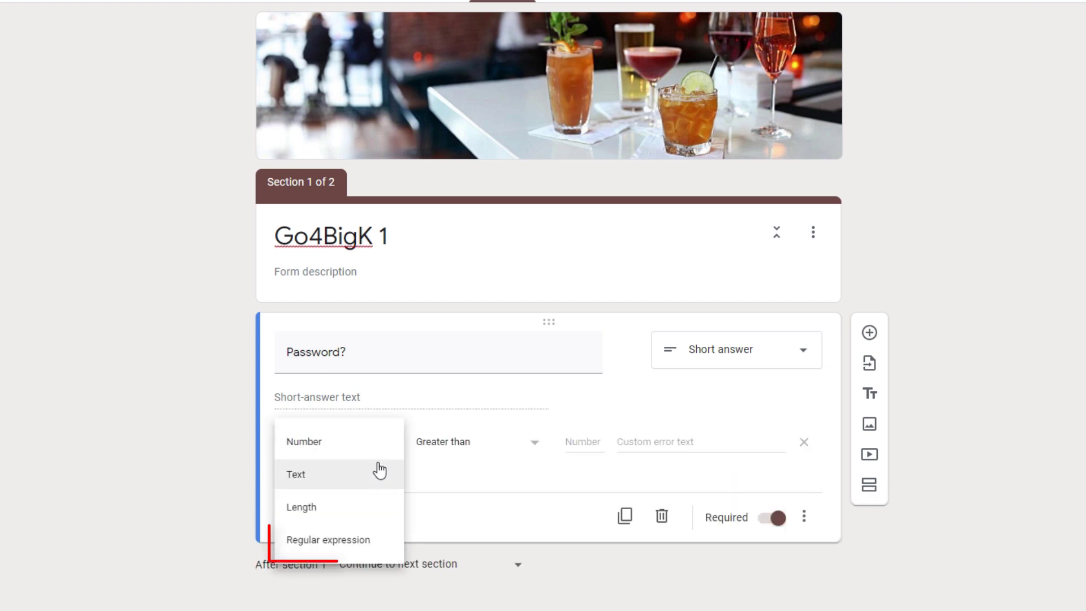
pyautogui.click(362, 542)
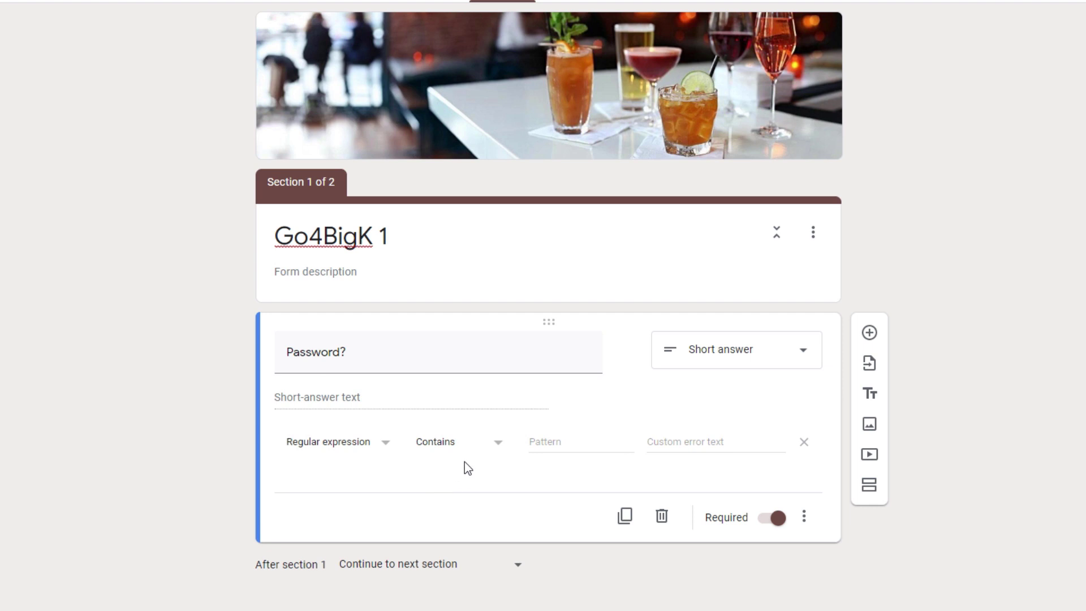
pyautogui.click(499, 447)
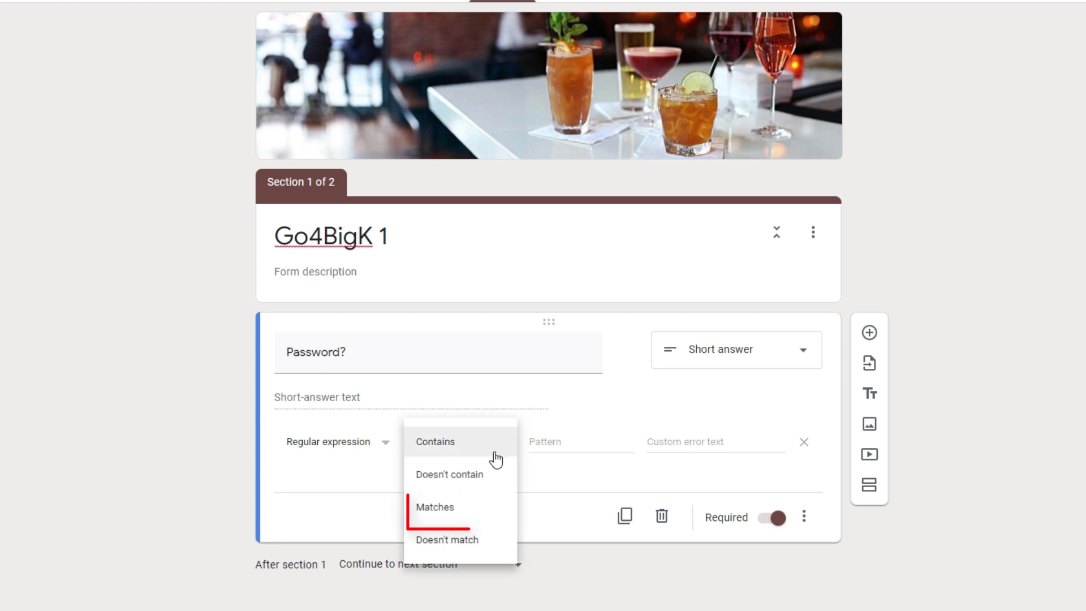
pyautogui.click(484, 502)
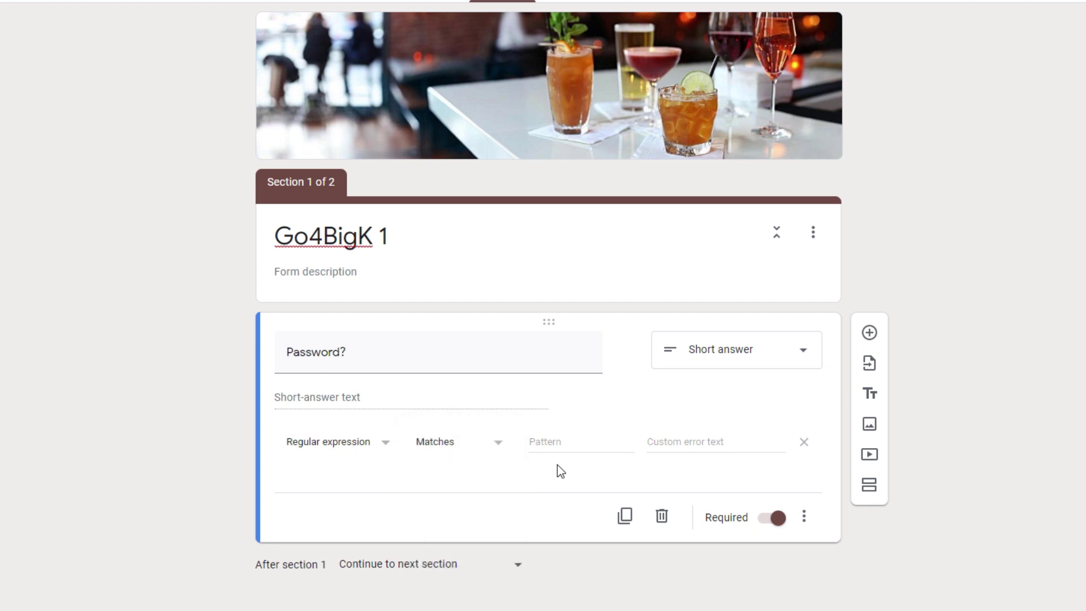
pyautogui.click(588, 442)
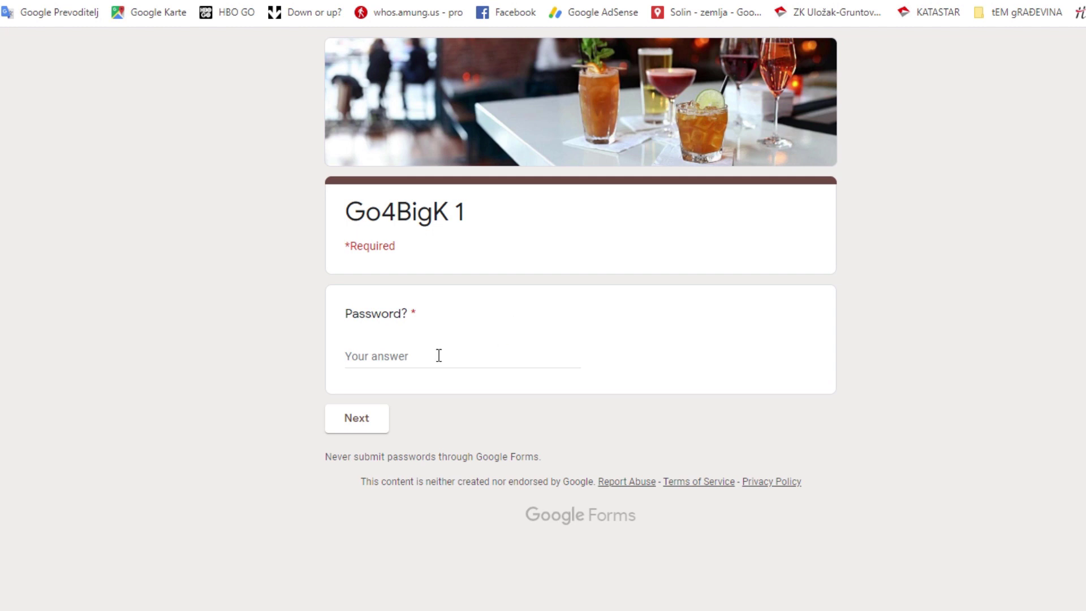
# - Enter a wrong password in the live form and confirm 'Must match pattern' appears
pyautogui.click(433, 358)
pyautogui.write('dsdsdsdsdsd')
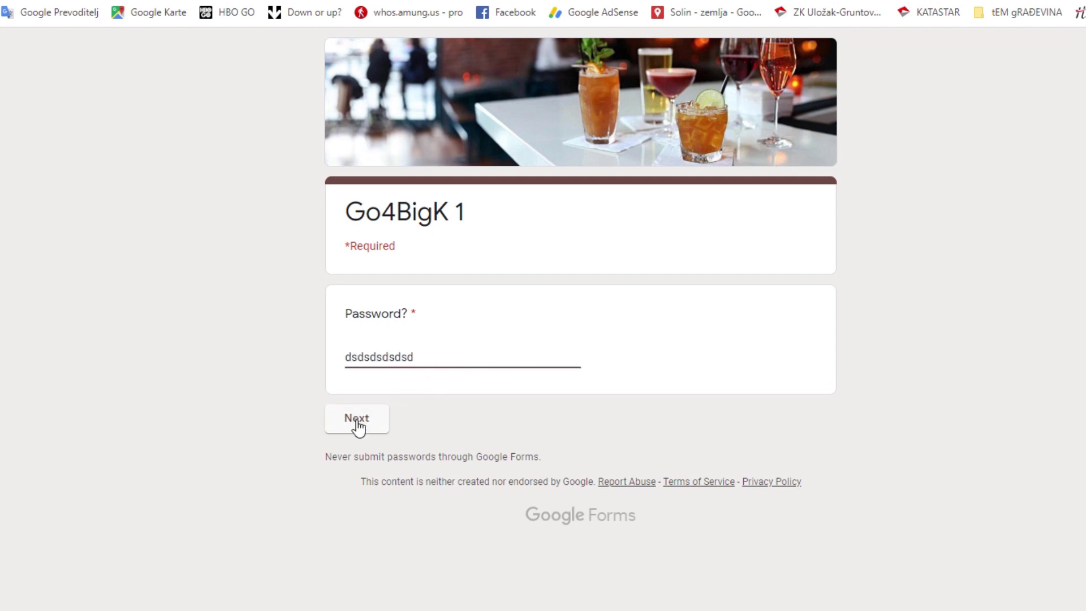
pyautogui.click(356, 421)
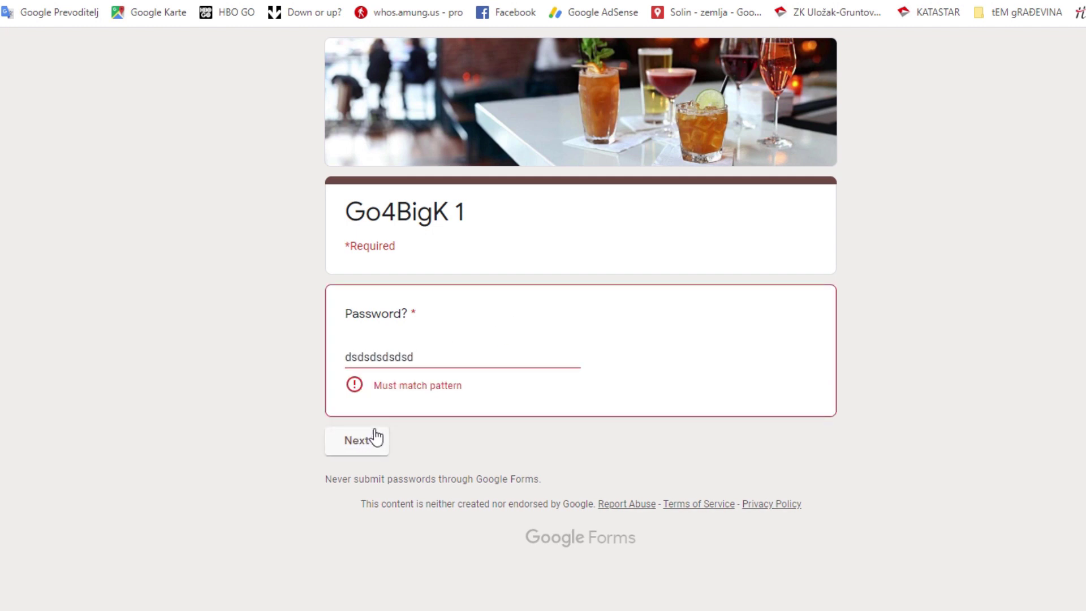
pyautogui.moveTo(444, 357); pyautogui.dragTo(239, 350)
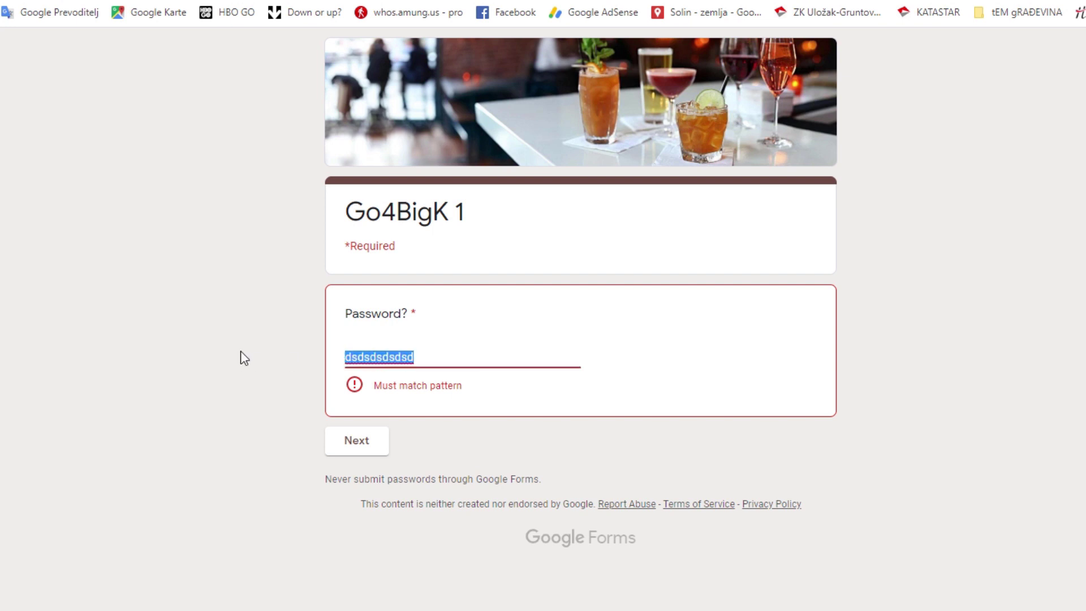
pyautogui.write('go4bigk')
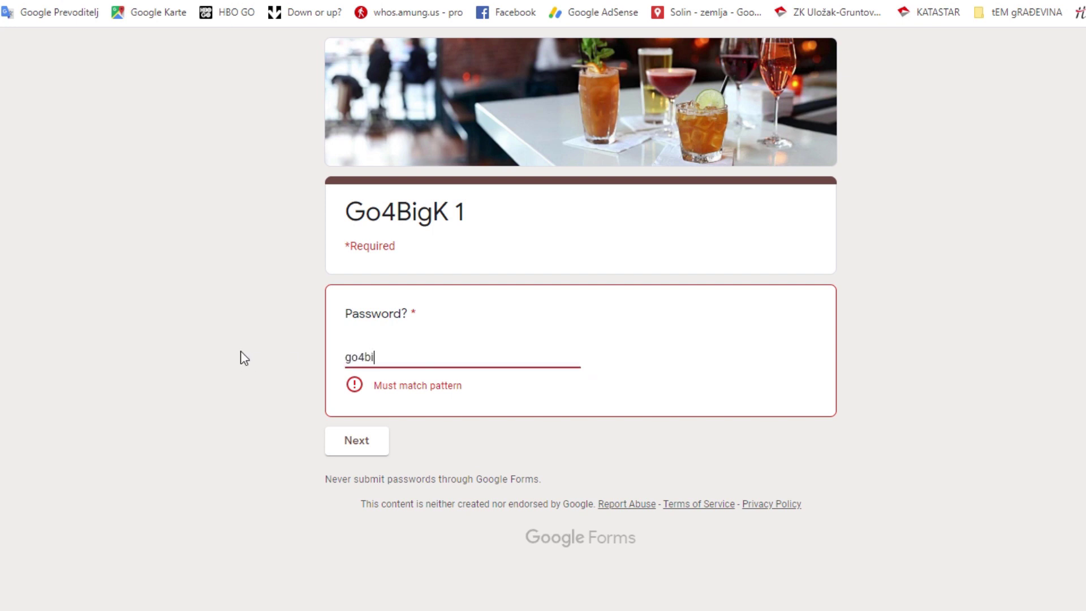
pyautogui.click(365, 424)
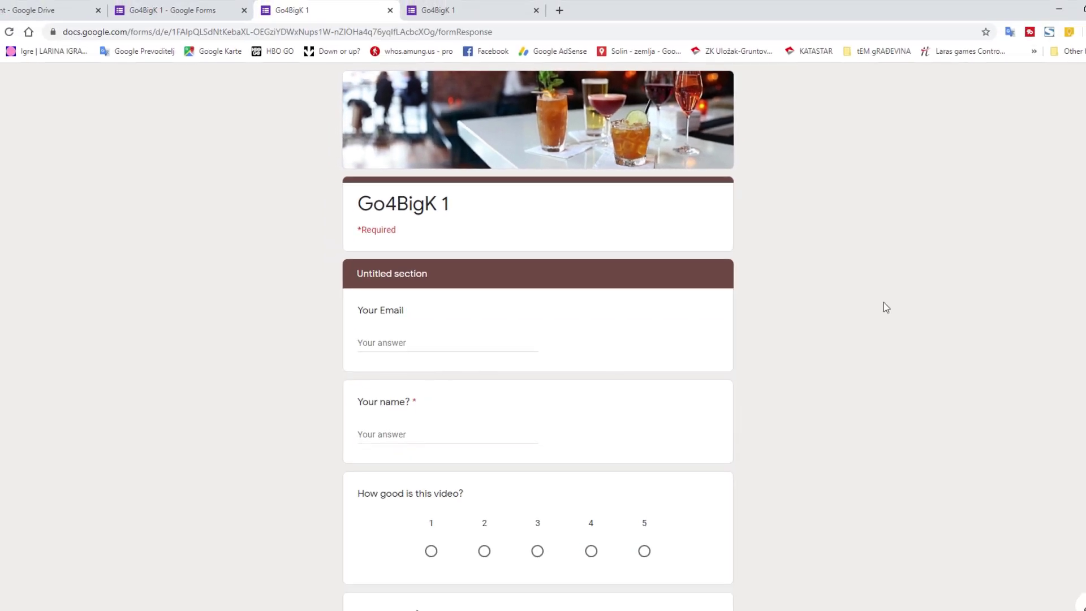
# - Submit a test response with the submitter's email, name 'Final entry', rating 5 and a suggestion
pyautogui.rightClick(482, 345)
pyautogui.click(509, 439)
pyautogui.click(429, 439)
pyautogui.write('Final en')
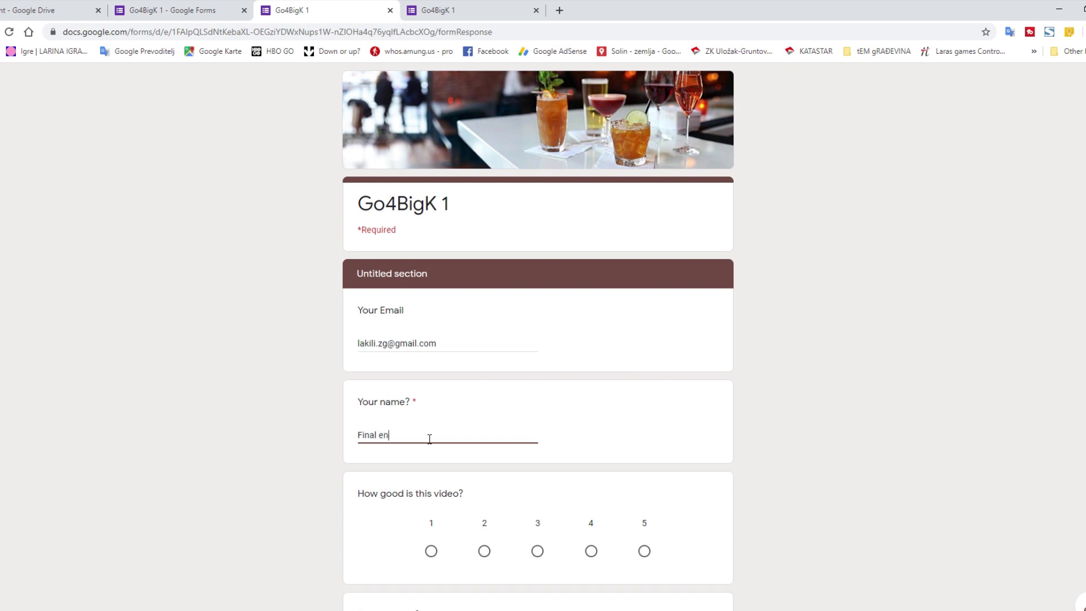
pyautogui.click(650, 553)
pyautogui.scroll(-3, 509, 509)
pyautogui.click(459, 485)
pyautogui.write('All nice')
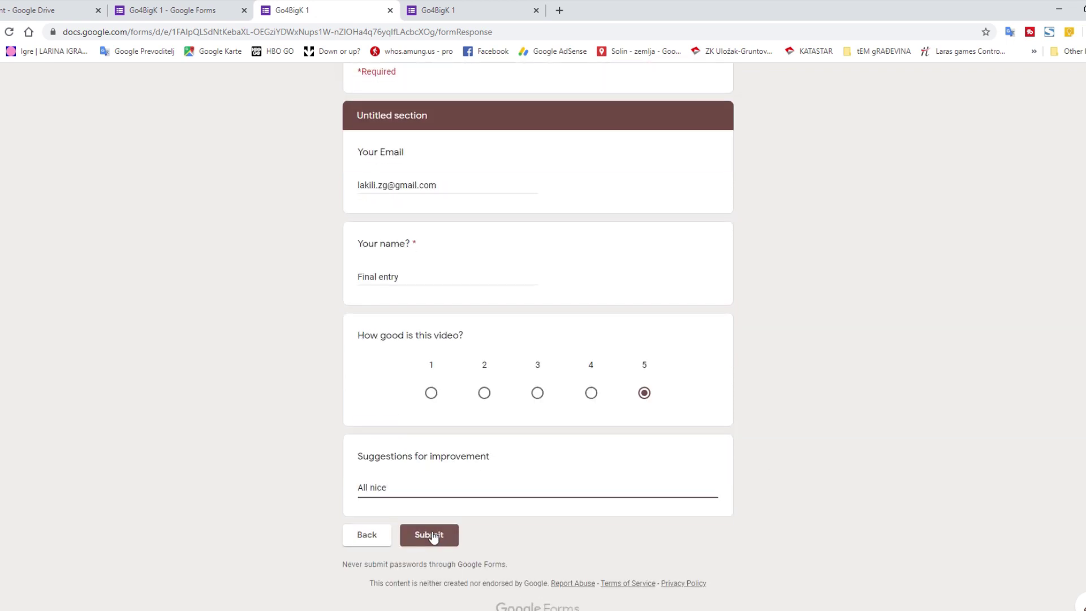
pyautogui.click(429, 534)
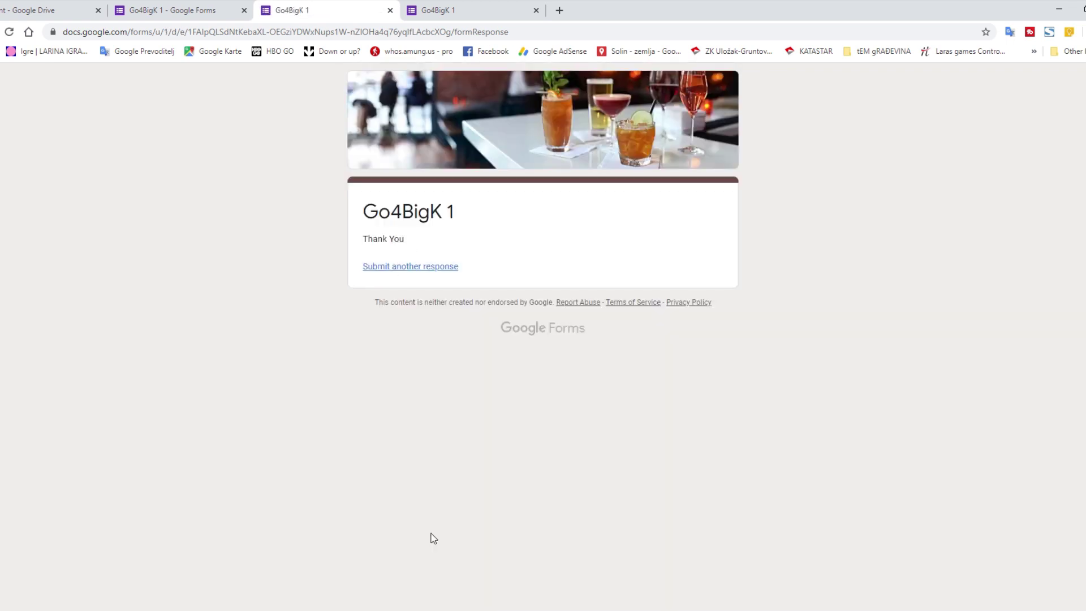
# - Review the 4-response summary in the editor's Responses tab
pyautogui.click(188, 12)
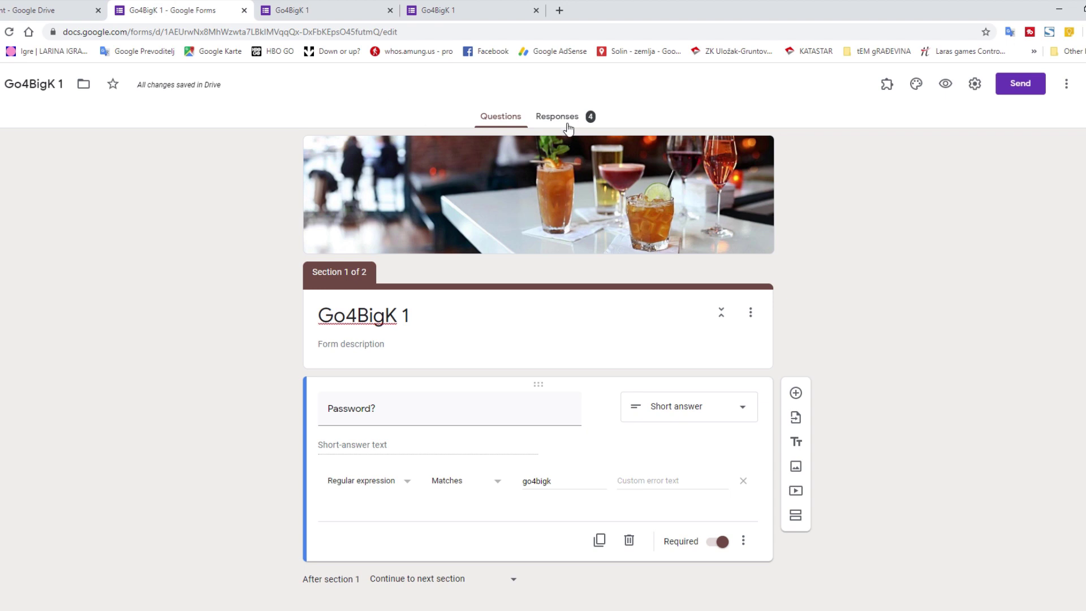
pyautogui.click(568, 121)
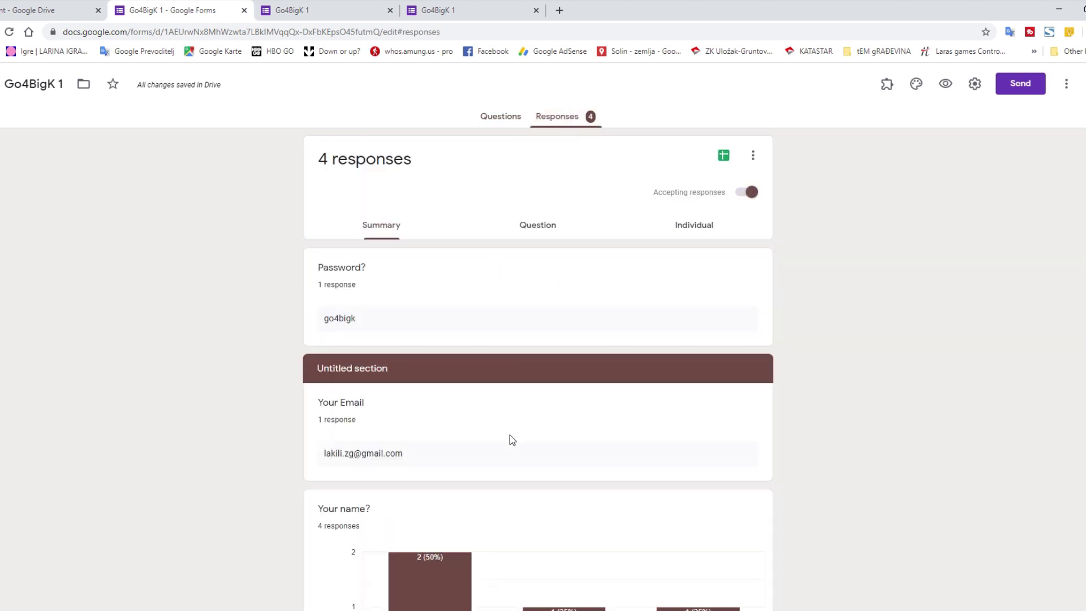
pyautogui.scroll(-3, 510, 435)
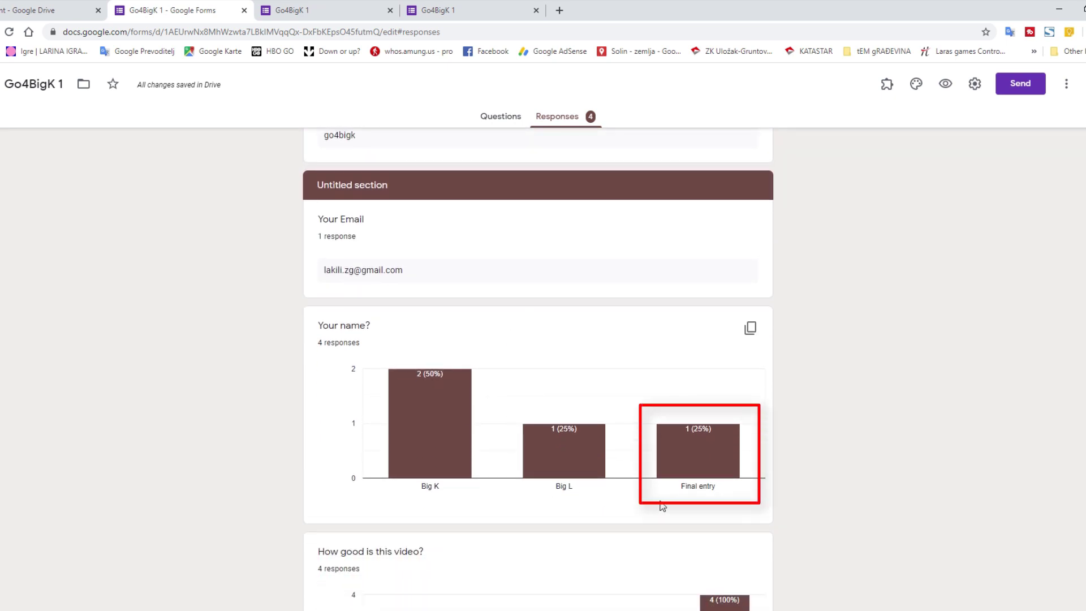
# - Send/Receive all folders in Outlook and read the new form response notifications
pyautogui.click(150, 610)
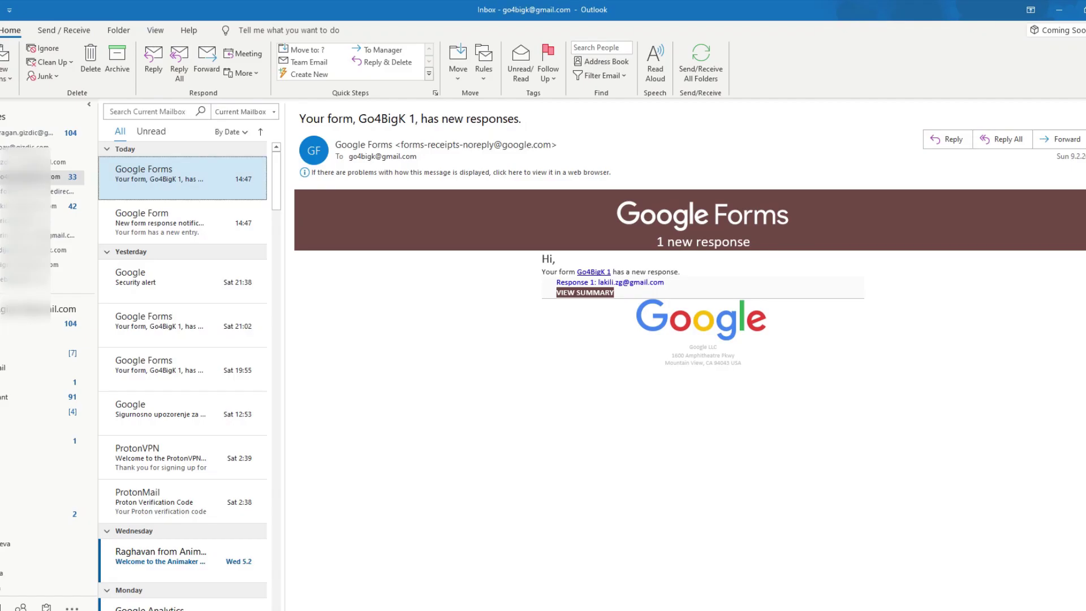
pyautogui.click(700, 57)
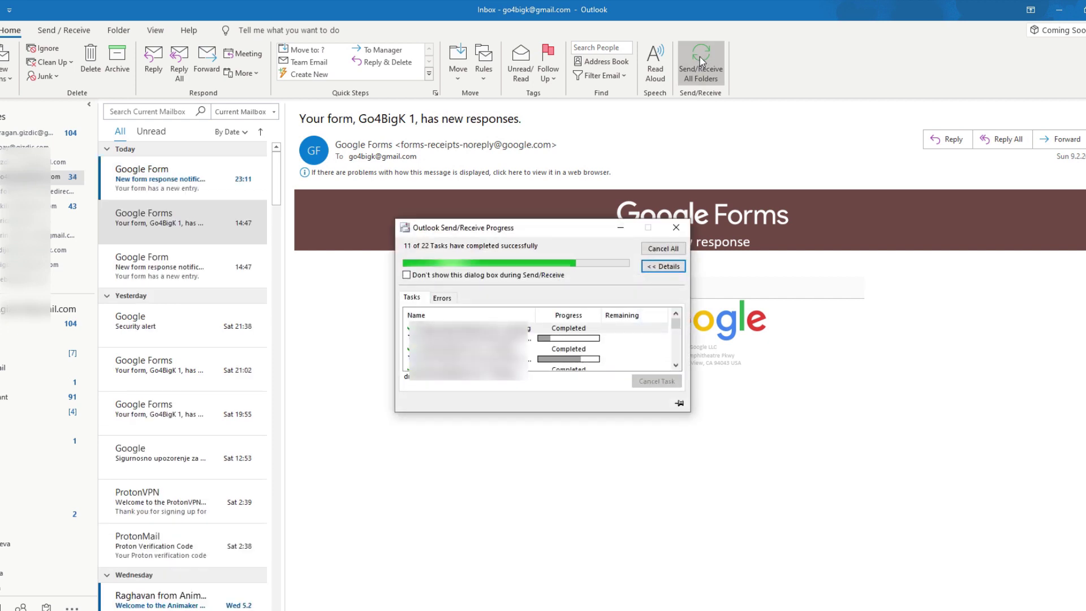
pyautogui.click(146, 177)
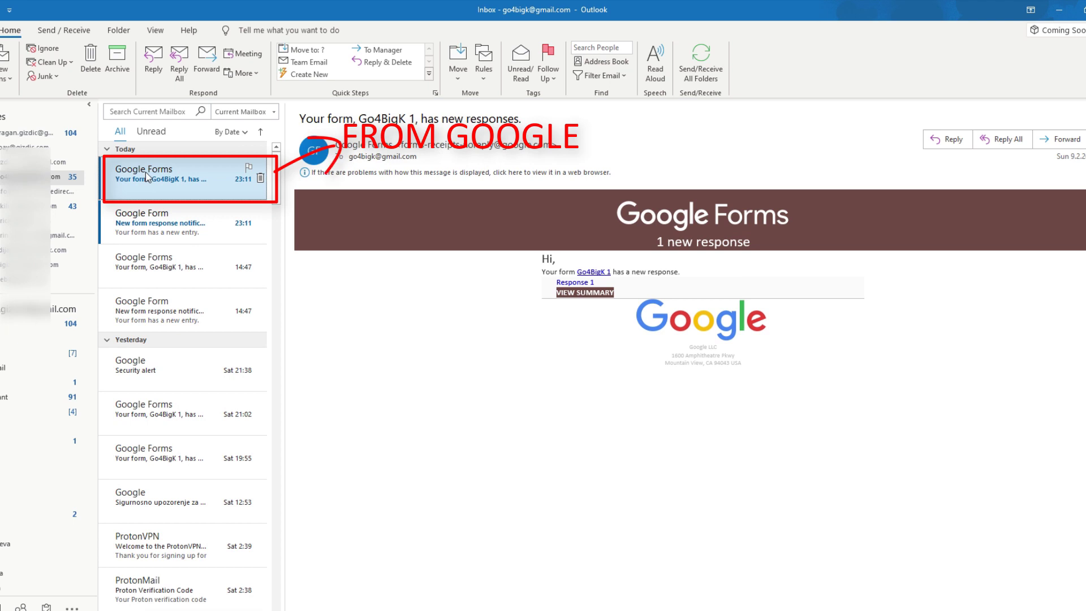
pyautogui.click(141, 233)
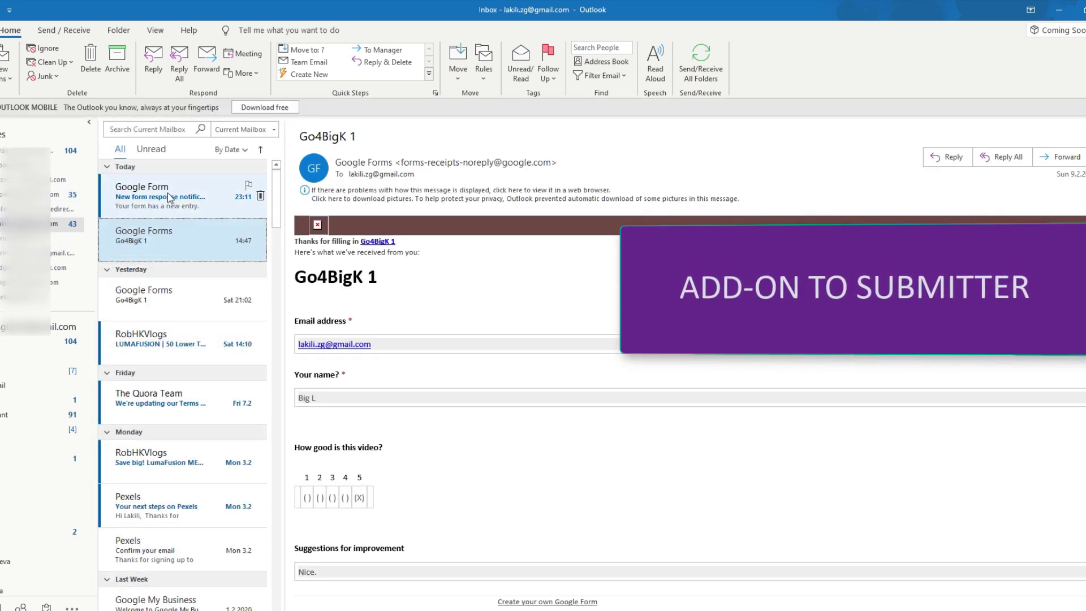
pyautogui.click(169, 189)
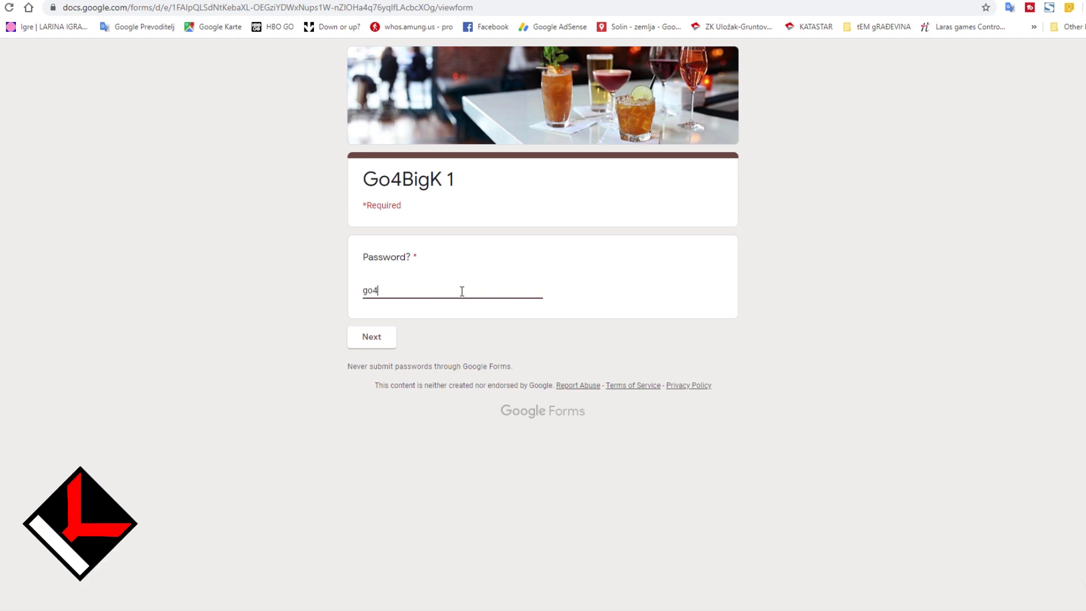
pyautogui.write('o4bigk')
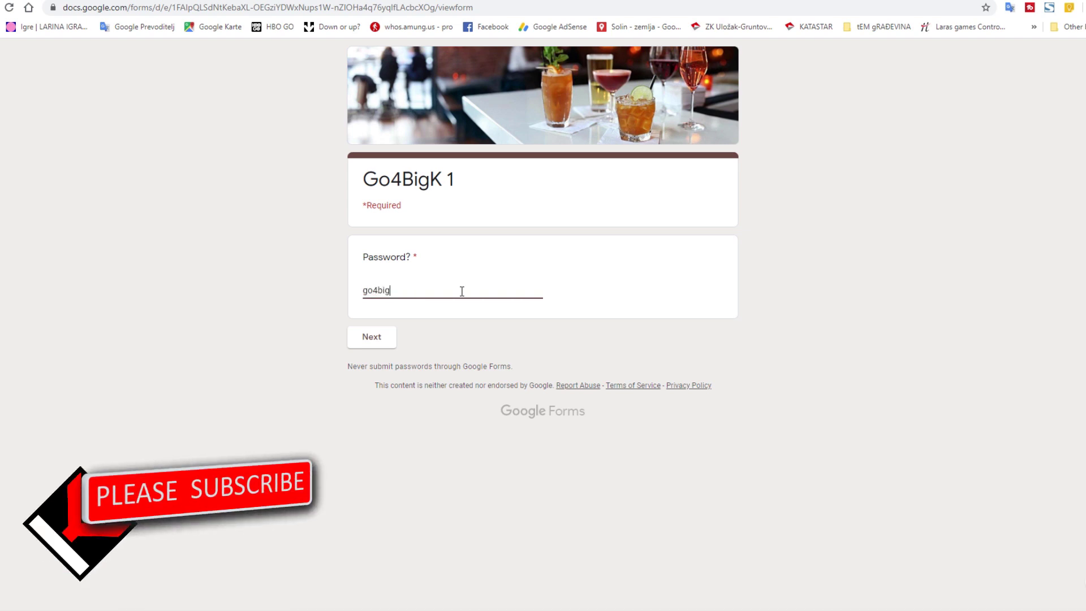
pyautogui.click(367, 336)
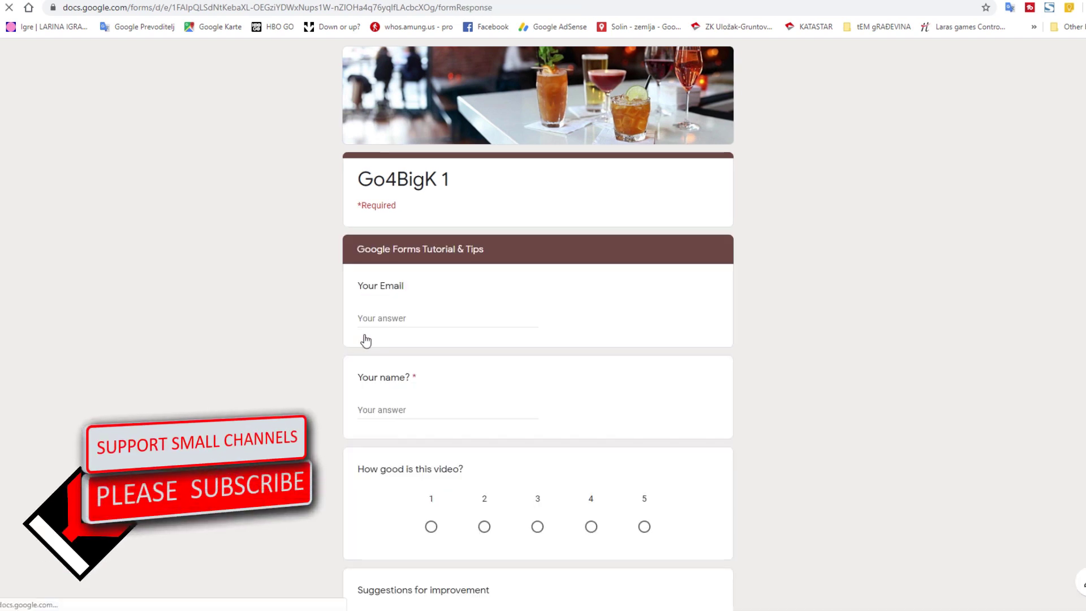